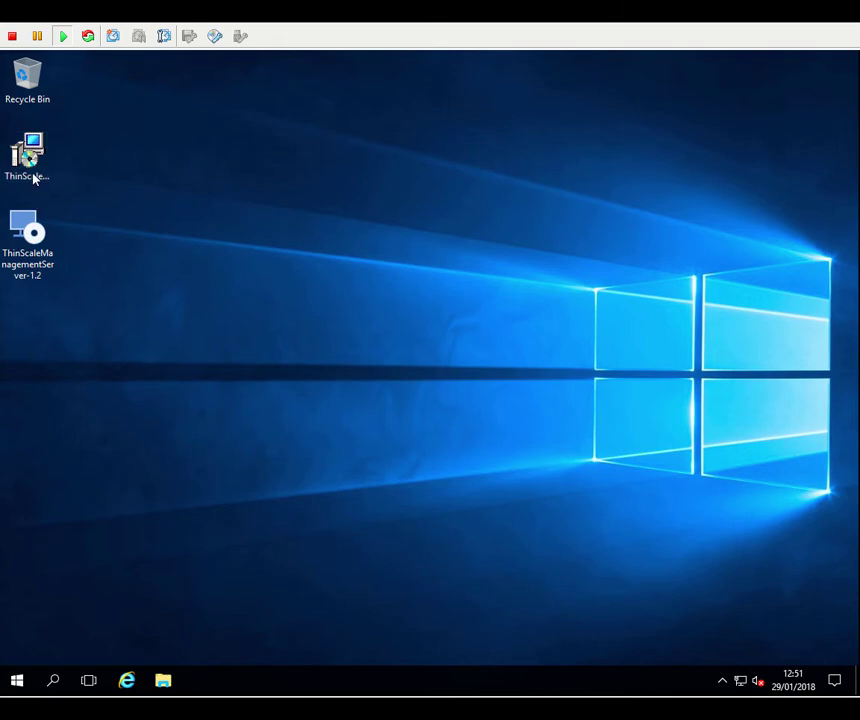
Step: Install ThinScale Management Server 1.2 with the default settings, accepting the license agreement, and launch its Configuration Wizard
{"action": "double_click", "coordinate": [30, 271]}
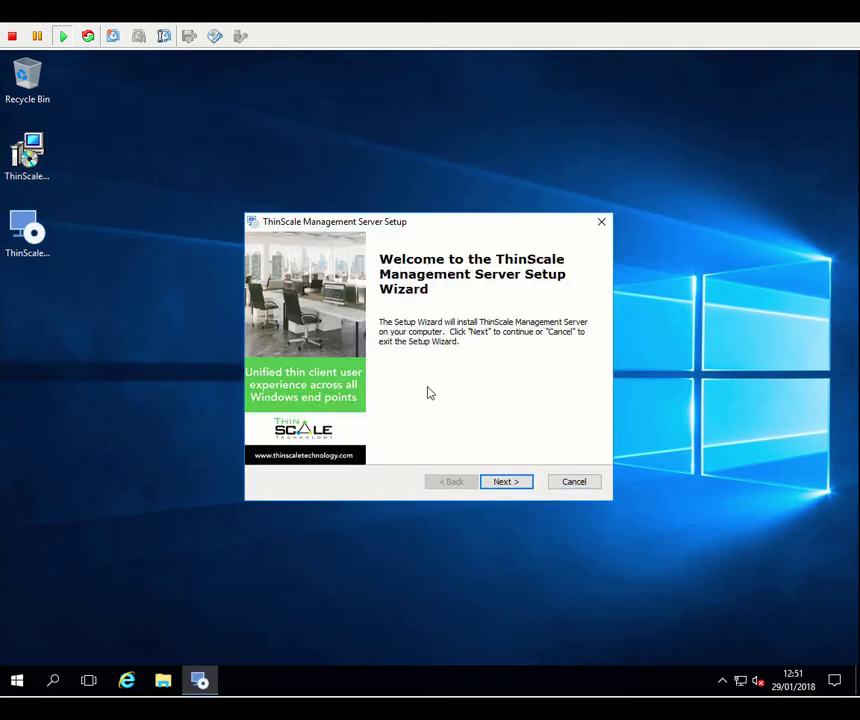
{"action": "left_click", "coordinate": [505, 483]}
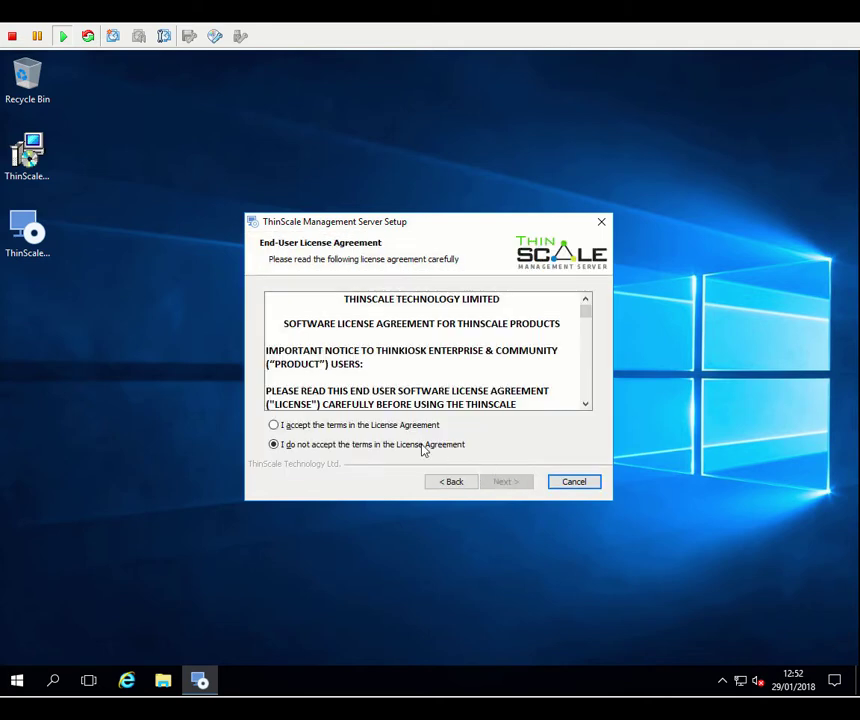
{"action": "left_click", "coordinate": [405, 424]}
{"action": "left_click", "coordinate": [507, 483]}
{"action": "left_click", "coordinate": [506, 484]}
{"action": "left_click", "coordinate": [506, 485]}
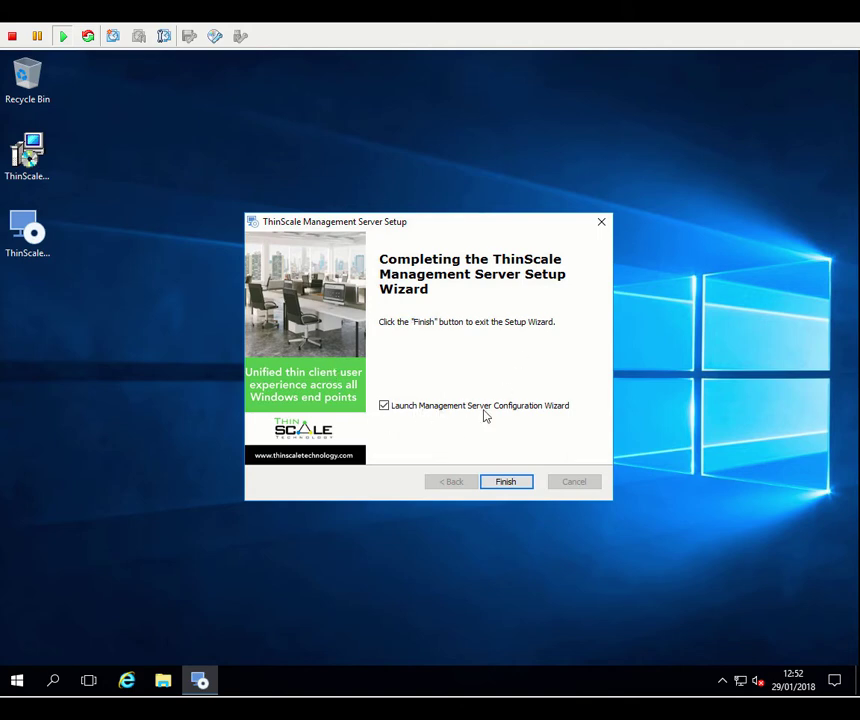
{"action": "left_click", "coordinate": [506, 482]}
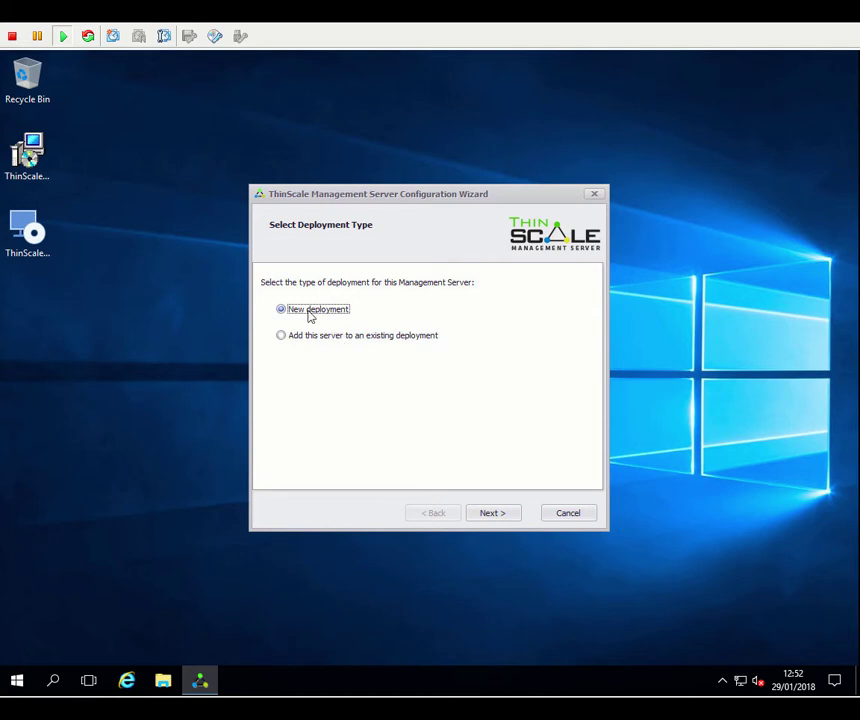
Step: Choose a new deployment with a local database, and copy the prefilled primary server URI before accepting it
{"action": "left_click", "coordinate": [493, 514]}
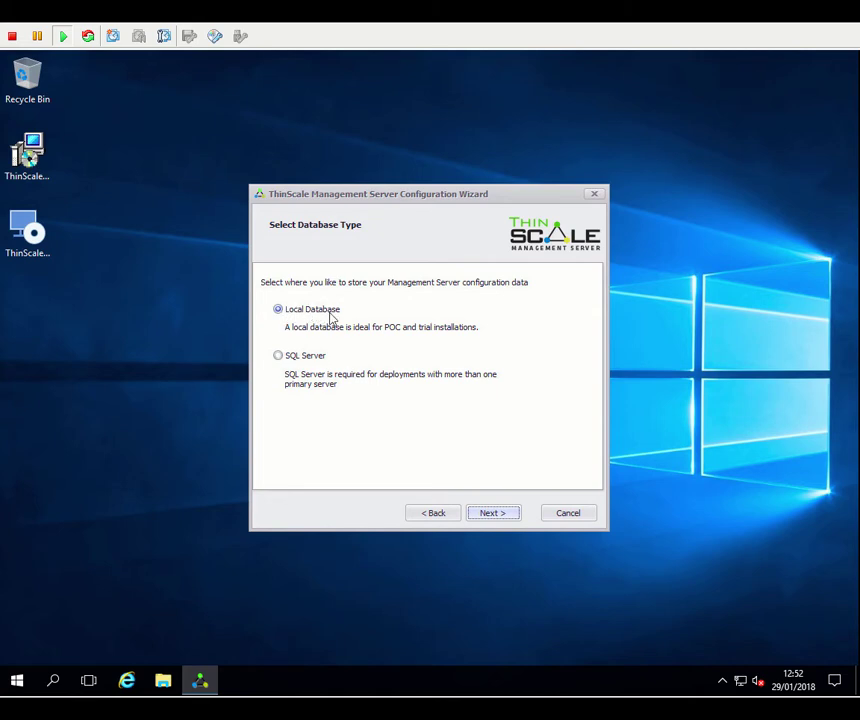
{"action": "left_click", "coordinate": [492, 514]}
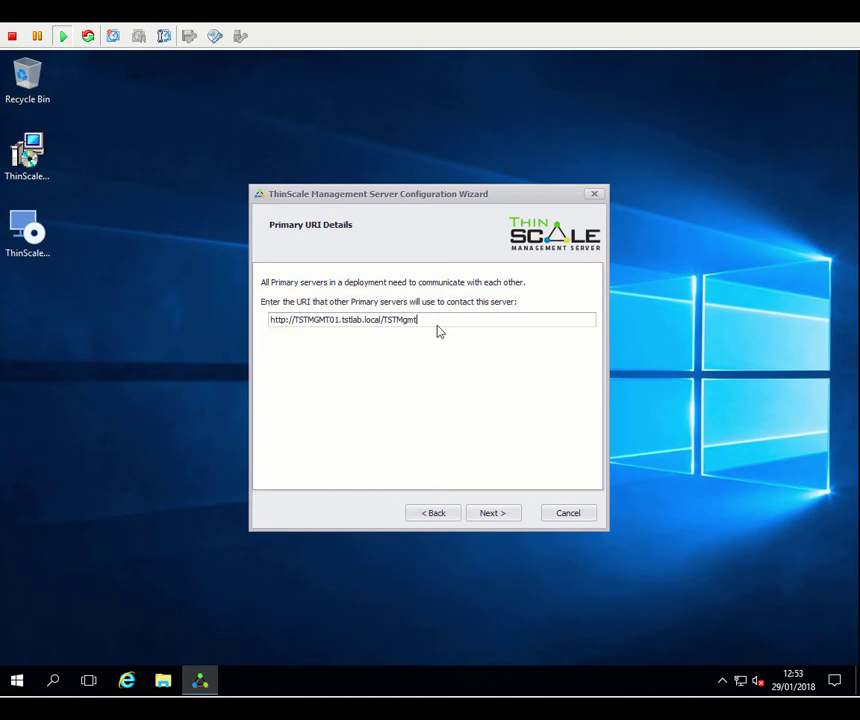
{"action": "left_click_drag", "start_coordinate": [436, 320], "coordinate": [266, 320]}
{"action": "key", "text": "ctrl+c"}
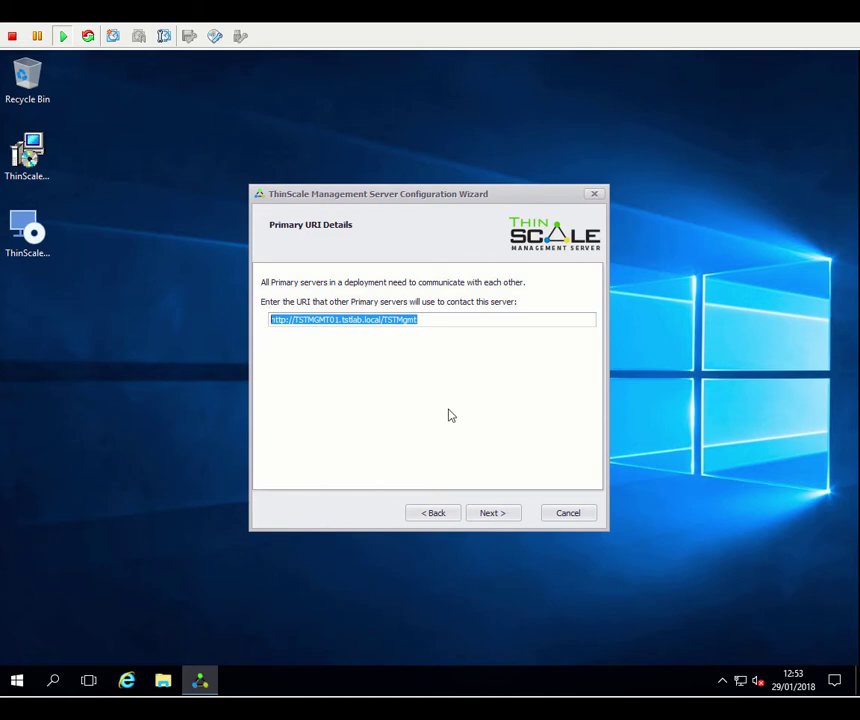
{"action": "left_click", "coordinate": [498, 517]}
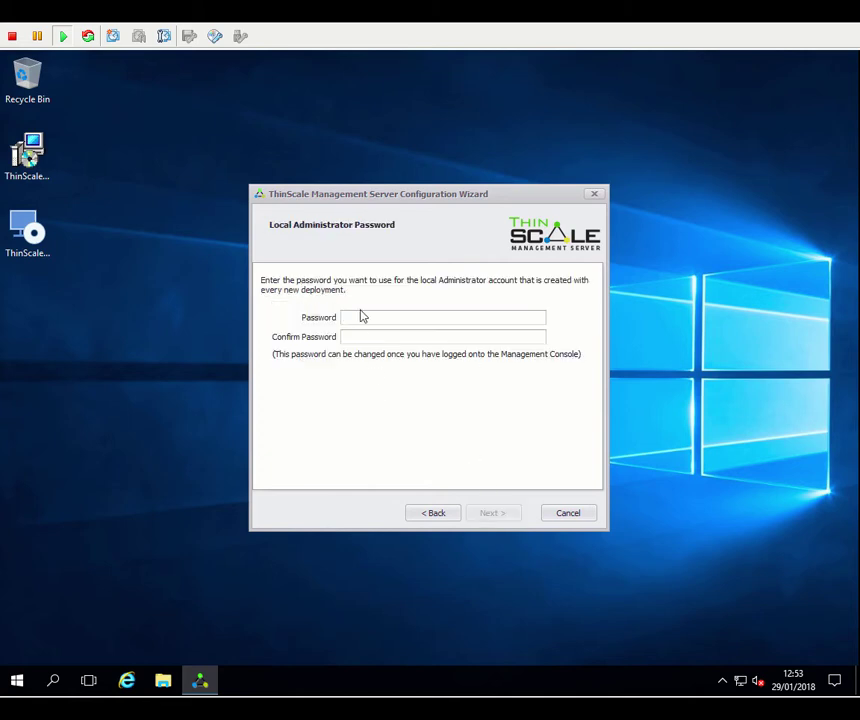
Step: Enter and confirm the local Administrator account password for the new deployment
{"action": "left_click", "coordinate": [360, 316]}
{"action": "type", "text": "********"}
{"action": "key", "text": "Tab"}
{"action": "type", "text": "********"}
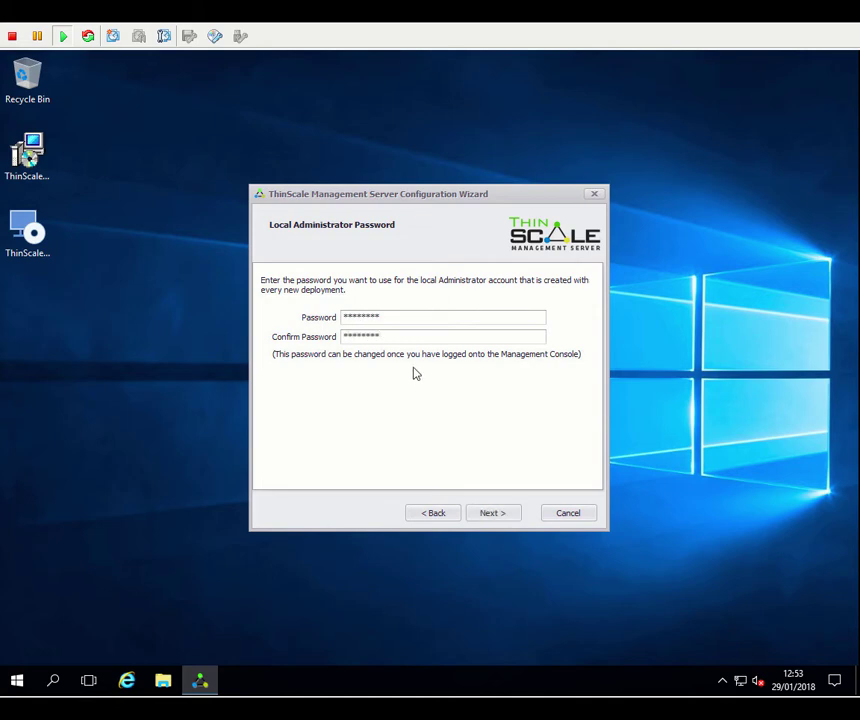
{"action": "left_click", "coordinate": [492, 513]}
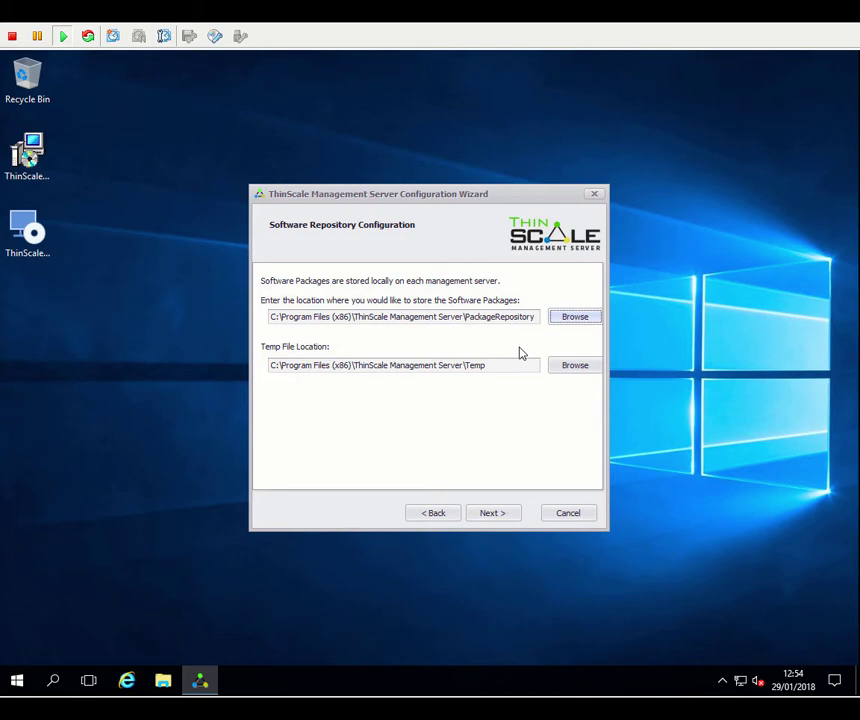
Step: Keep the default software repository locations, enable logging at the Error level, and apply the server configuration
{"action": "left_click", "coordinate": [497, 513]}
{"action": "left_click", "coordinate": [290, 283]}
{"action": "left_click", "coordinate": [367, 308]}
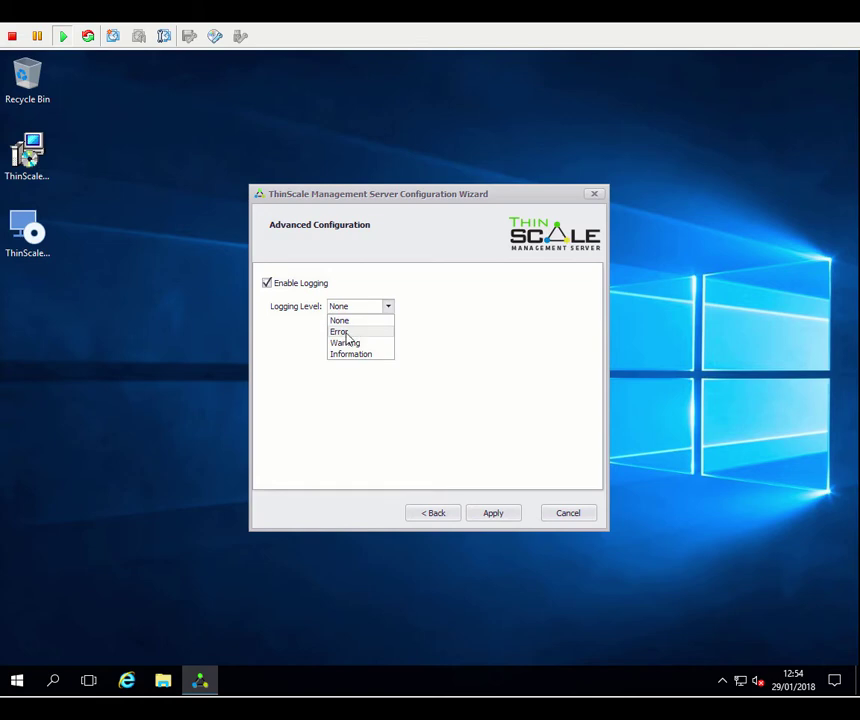
{"action": "left_click", "coordinate": [344, 332]}
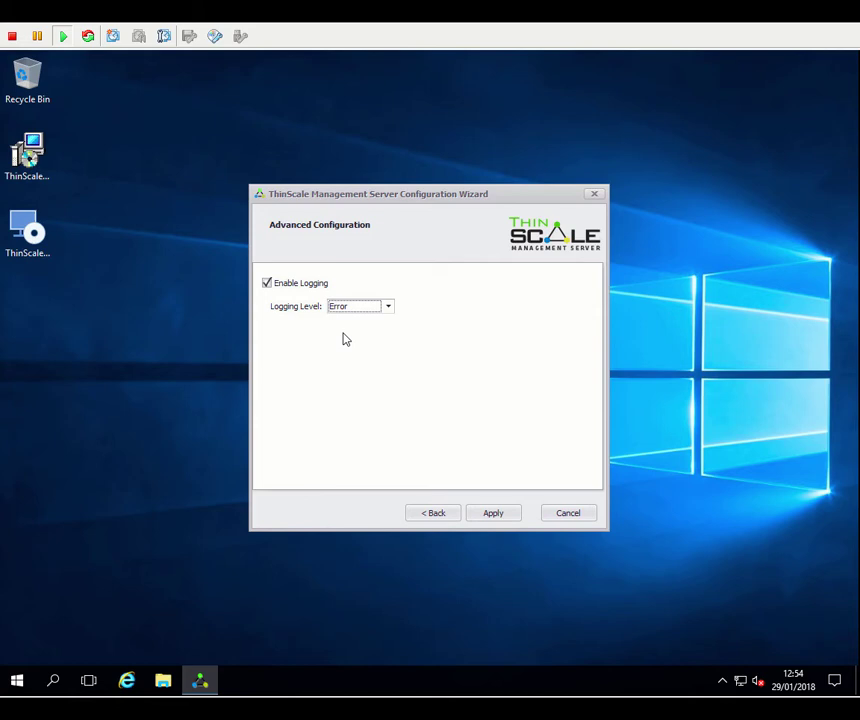
{"action": "left_click", "coordinate": [499, 516]}
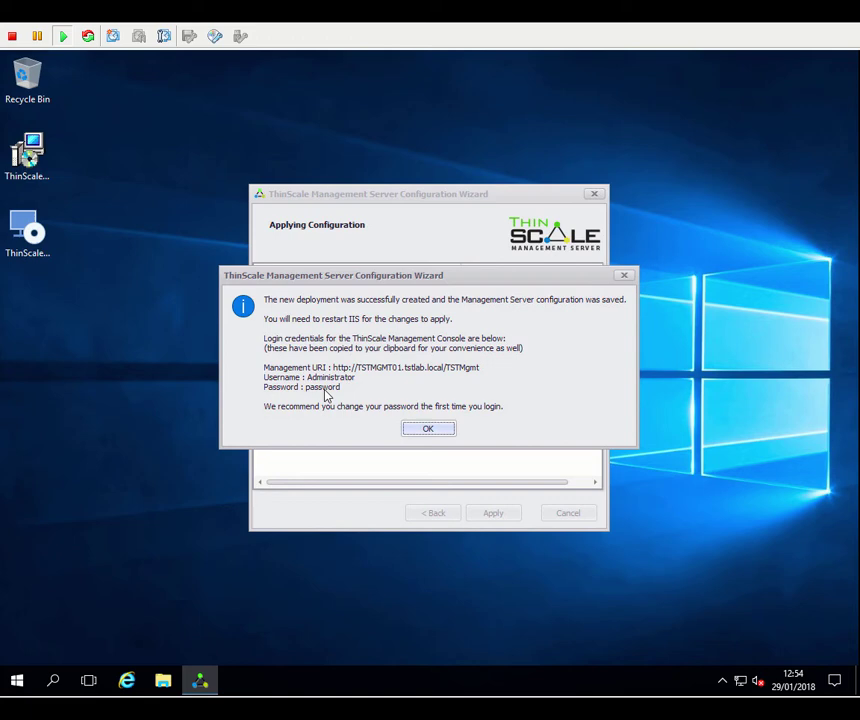
{"action": "left_click", "coordinate": [433, 432]}
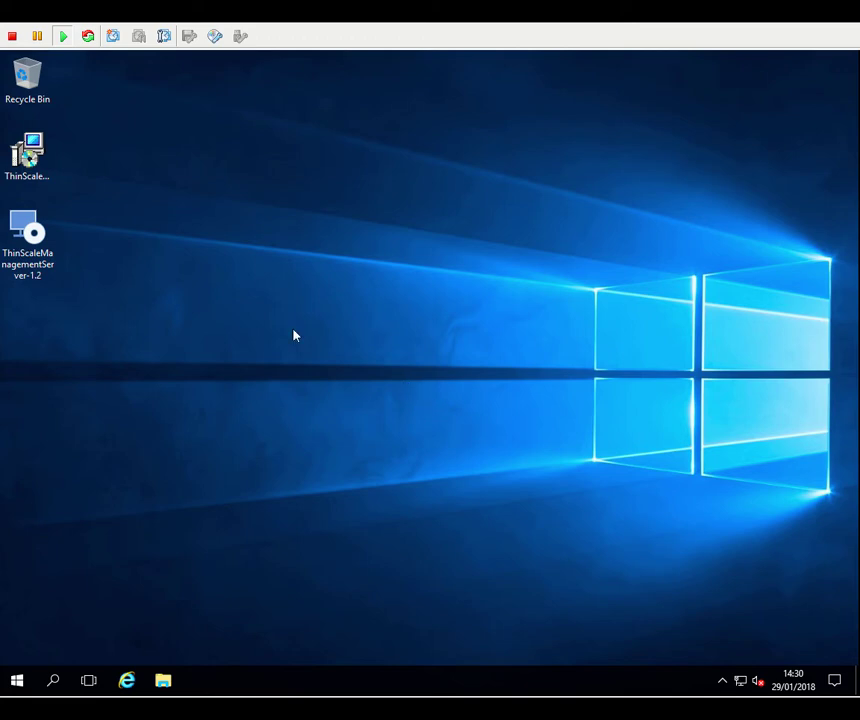
Step: Install ThinScale Management Console 1.2 with the default settings, accepting the license agreement, and launch the console
{"action": "left_click", "coordinate": [44, 172]}
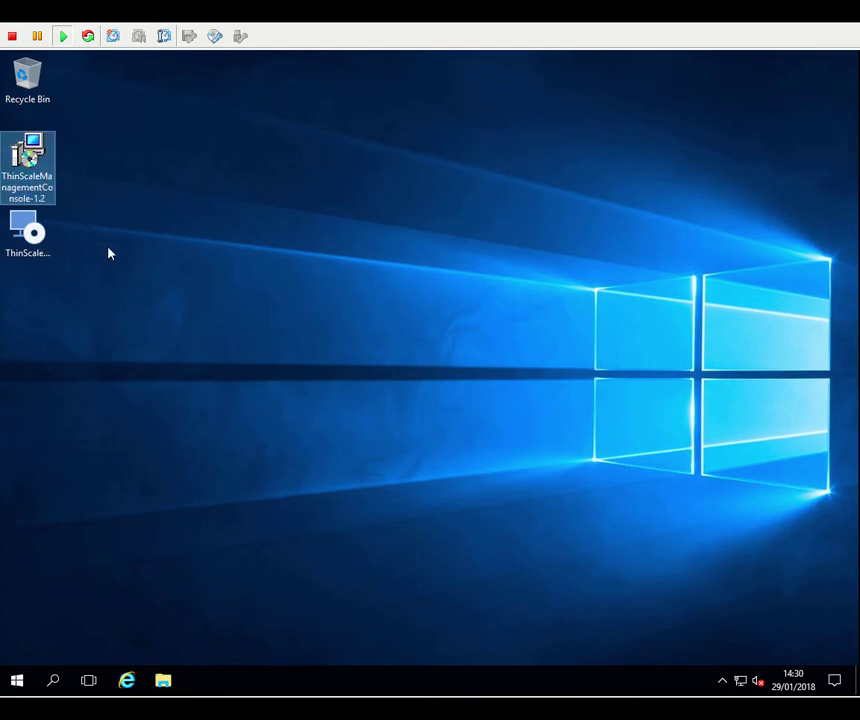
{"action": "double_click", "coordinate": [36, 186]}
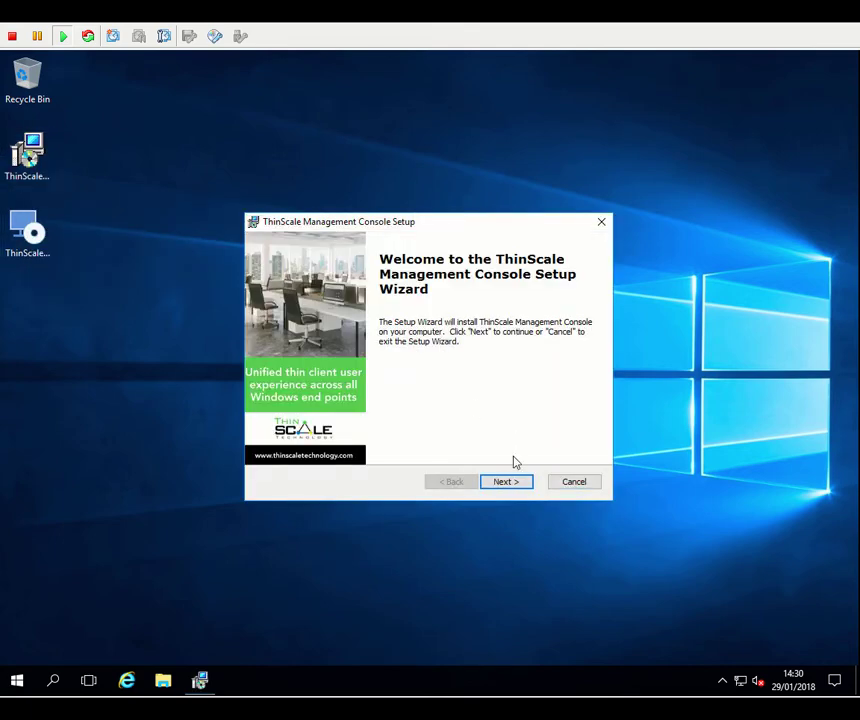
{"action": "left_click", "coordinate": [513, 483]}
{"action": "left_click", "coordinate": [386, 427]}
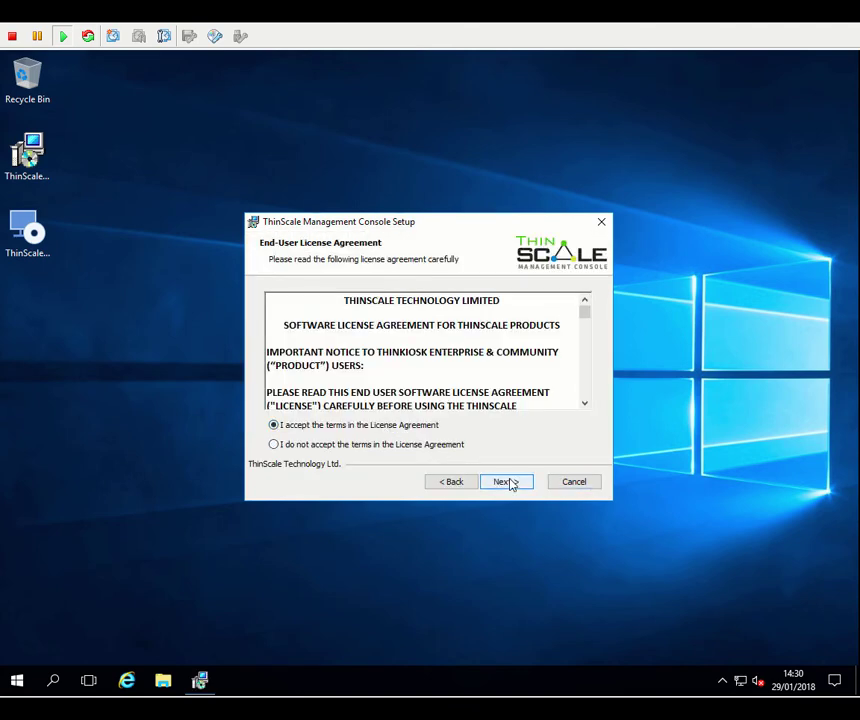
{"action": "left_click", "coordinate": [505, 482]}
{"action": "left_click", "coordinate": [510, 482]}
{"action": "left_click", "coordinate": [510, 483]}
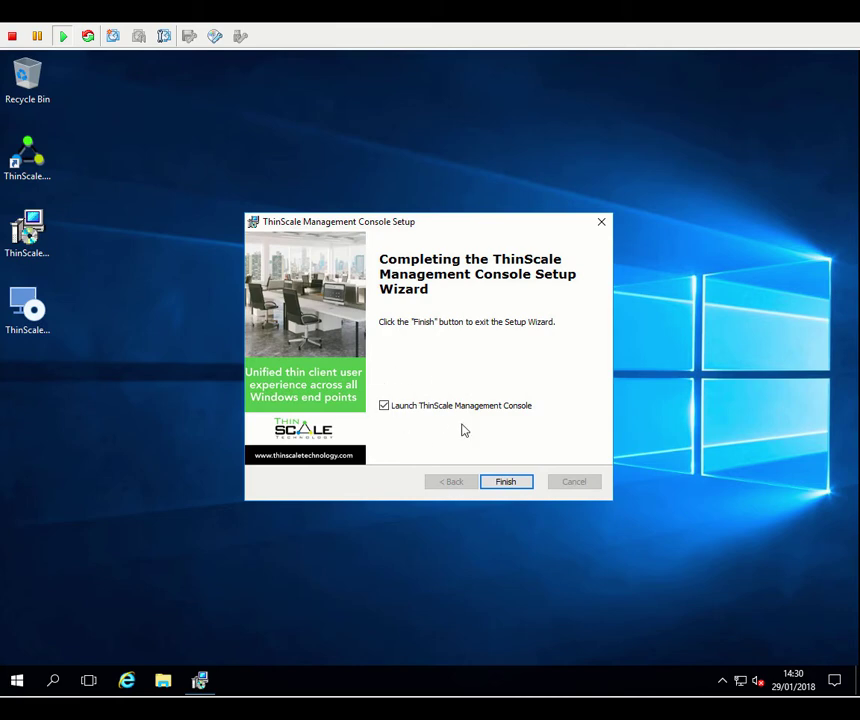
{"action": "left_click", "coordinate": [506, 482]}
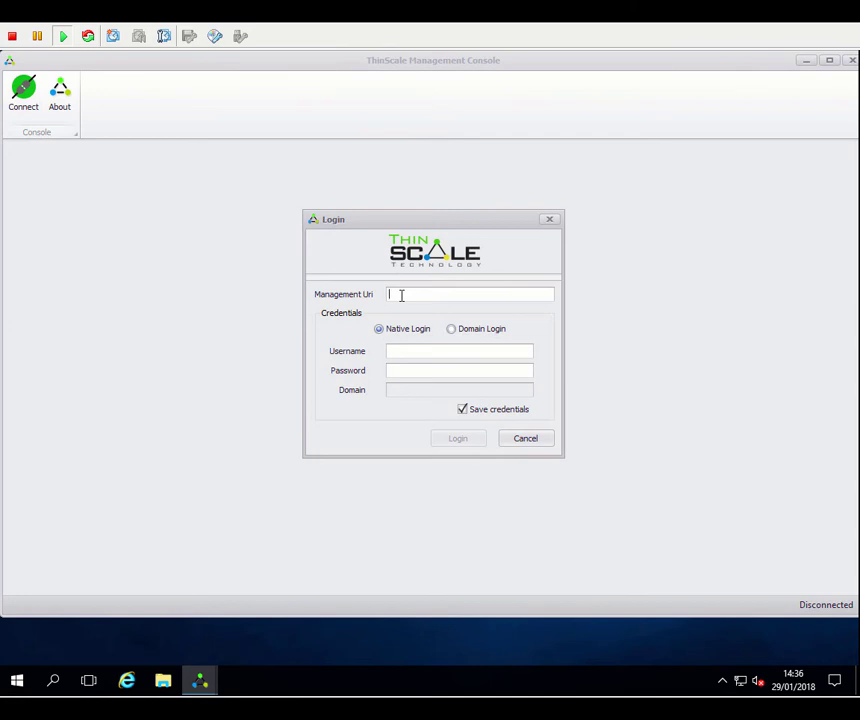
{"action": "key", "text": "ctrl+v"}
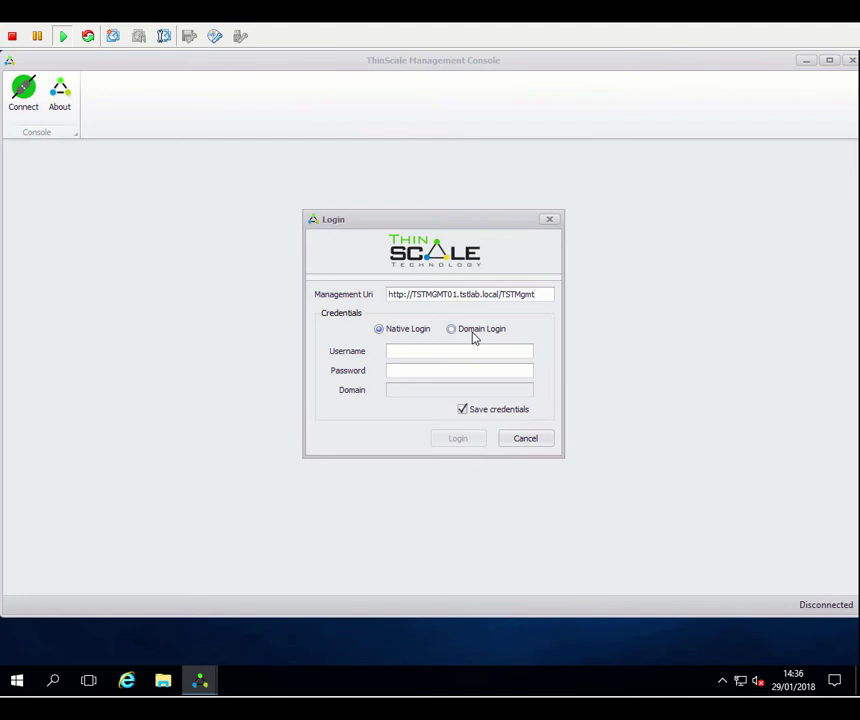
{"action": "left_click", "coordinate": [409, 351]}
{"action": "type", "text": "Administrator"}
{"action": "key", "text": "Tab"}
{"action": "type", "text": "*********"}
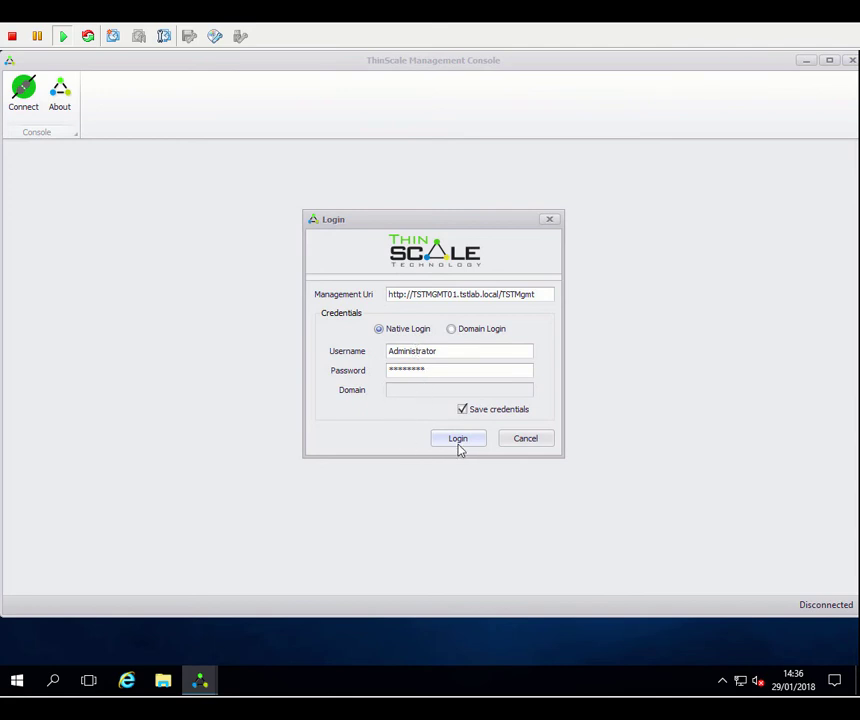
{"action": "left_click", "coordinate": [458, 439]}
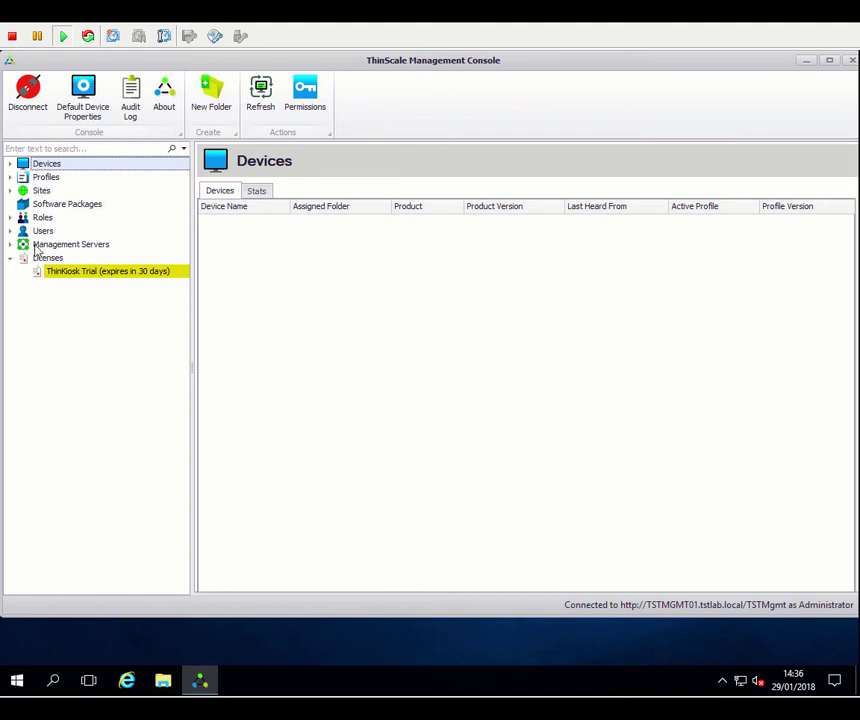
Step: Expand the console tree's nodes, including the Primary management servers, and examine the ThinKiosk Trial license properties
{"action": "left_click", "coordinate": [10, 163]}
{"action": "left_click", "coordinate": [10, 190]}
{"action": "left_click", "coordinate": [10, 217]}
{"action": "left_click", "coordinate": [10, 257]}
{"action": "left_click", "coordinate": [10, 284]}
{"action": "left_click", "coordinate": [10, 311]}
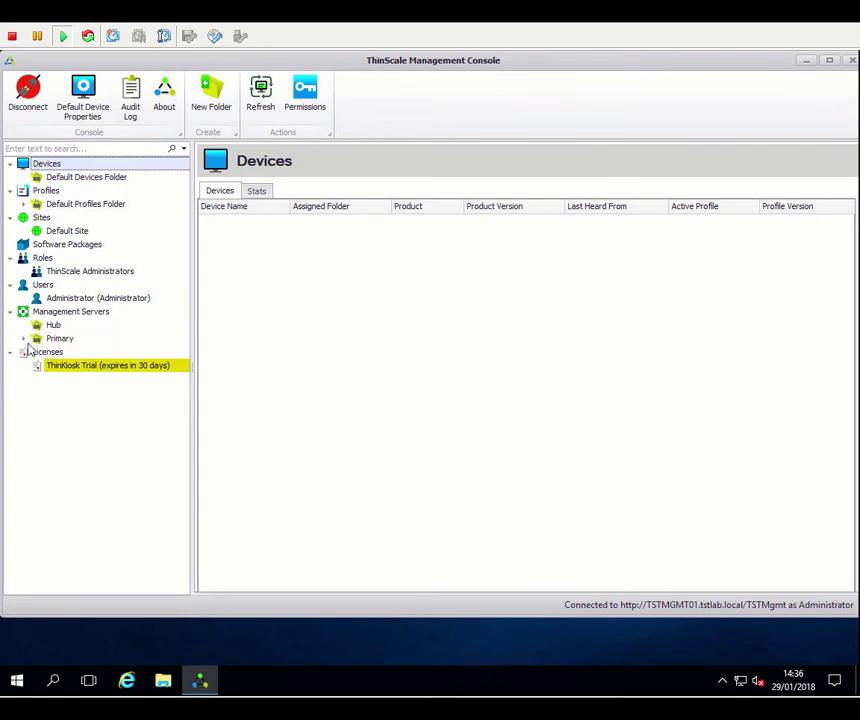
{"action": "left_click", "coordinate": [92, 368]}
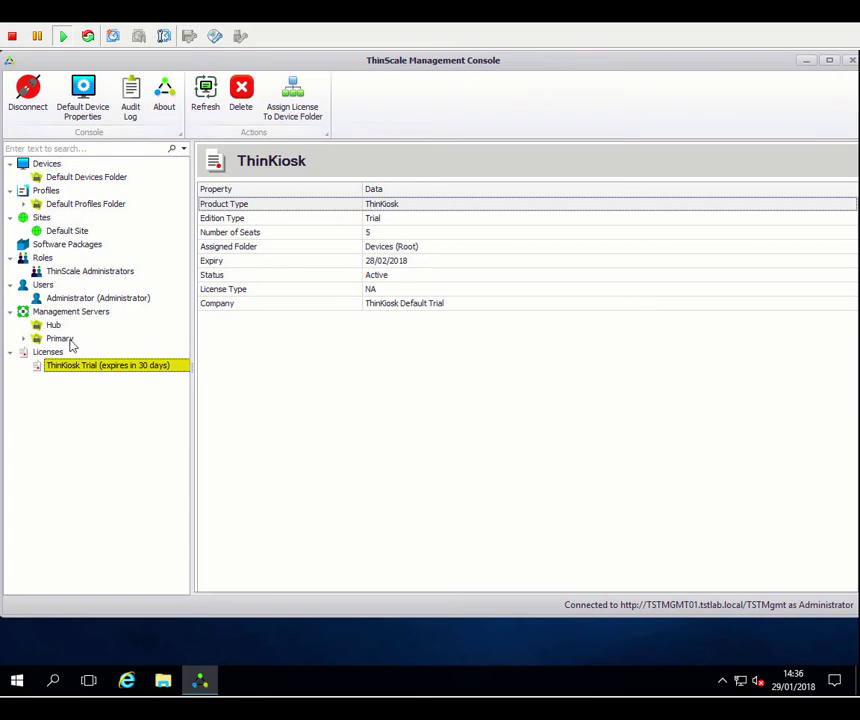
{"action": "left_click", "coordinate": [23, 339]}
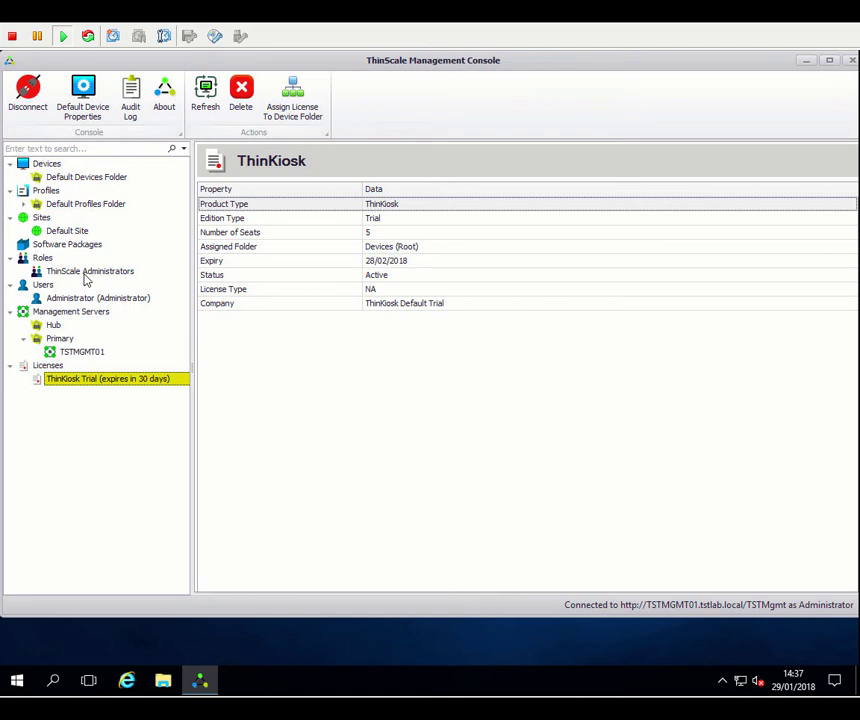
Step: Add the domain account TSTLAB\Administrator to the ThinScale Administrators role and update the role
{"action": "left_click", "coordinate": [86, 274]}
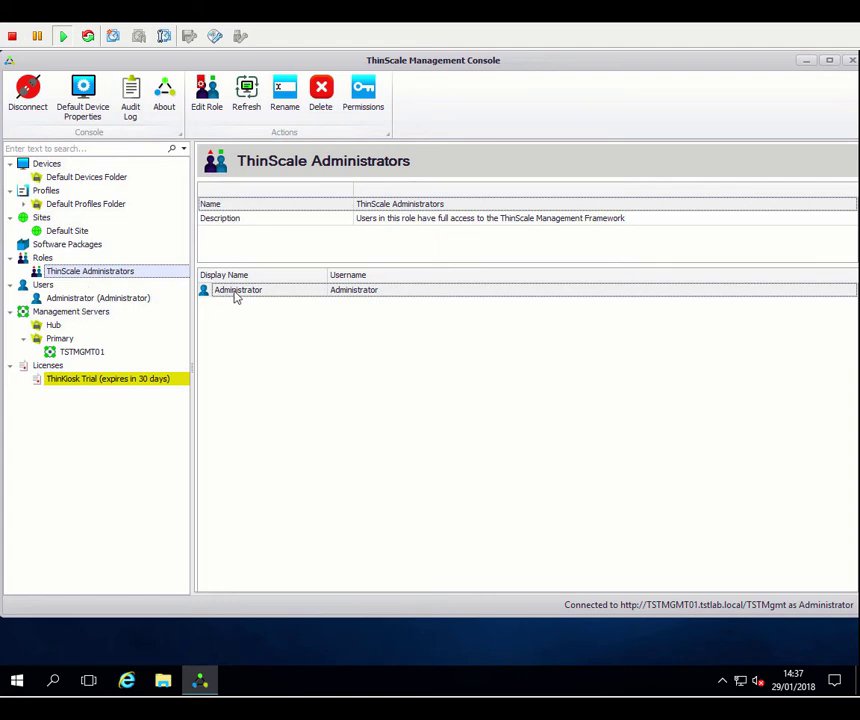
{"action": "right_click", "coordinate": [106, 274]}
{"action": "left_click", "coordinate": [134, 286]}
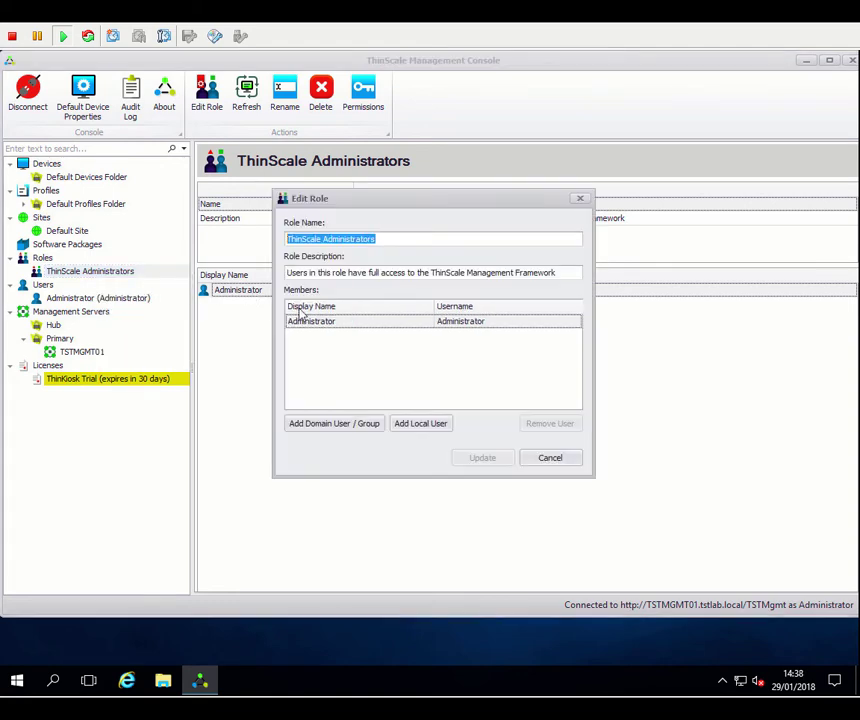
{"action": "left_click", "coordinate": [338, 425]}
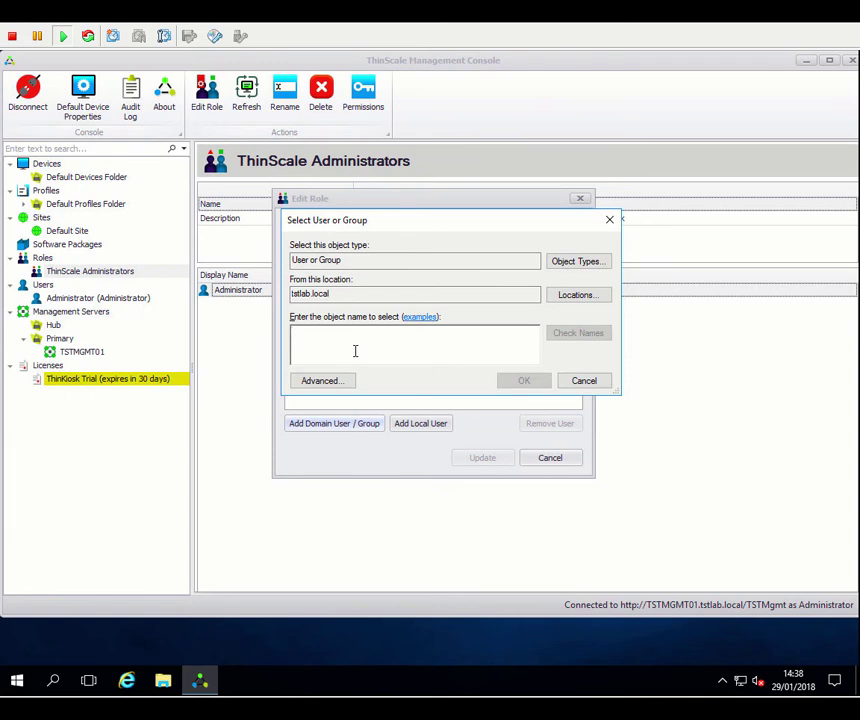
{"action": "type", "text": "Administraotr"}
{"action": "key", "text": "Return"}
{"action": "left_click", "coordinate": [428, 332]}
{"action": "key", "text": "ctrl+a"}
{"action": "type", "text": "Admin"}
{"action": "key", "text": "Return"}
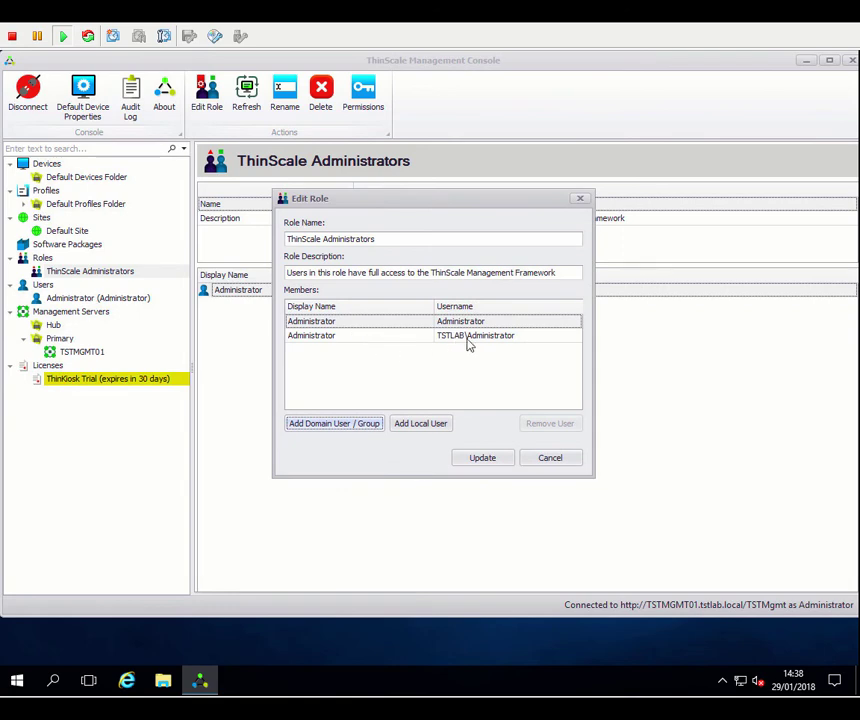
{"action": "left_click", "coordinate": [490, 338]}
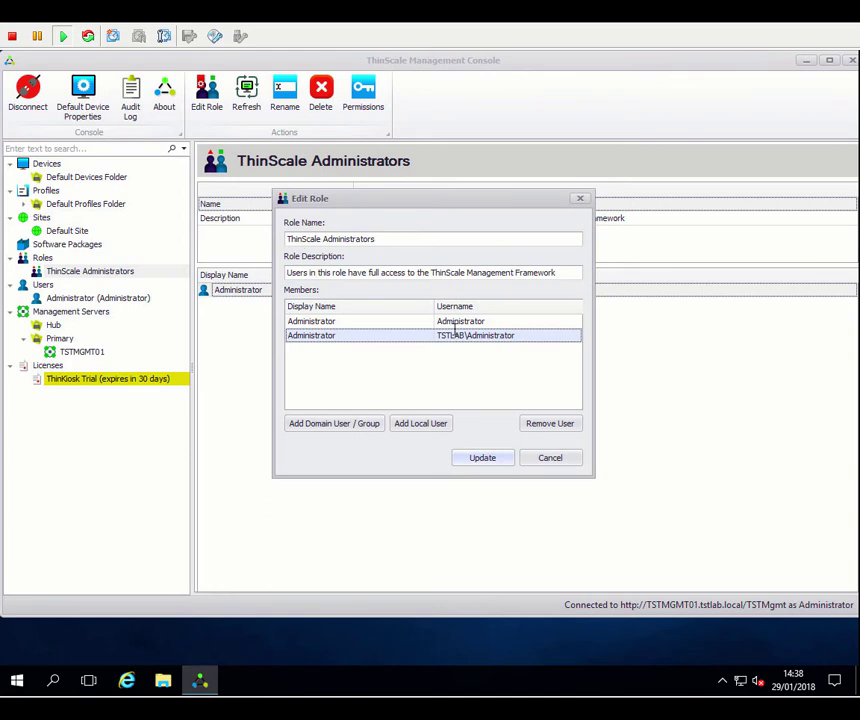
{"action": "left_click", "coordinate": [483, 458]}
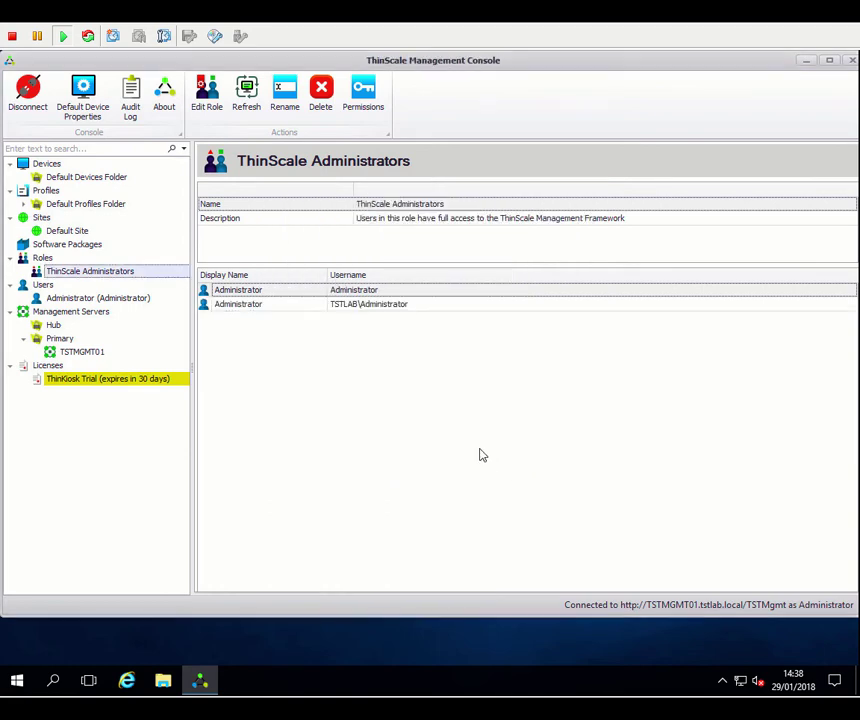
Step: Disconnect the console and log back in with a domain login as Administrator on domain TSTLAB, entering the account password
{"action": "left_click", "coordinate": [30, 108]}
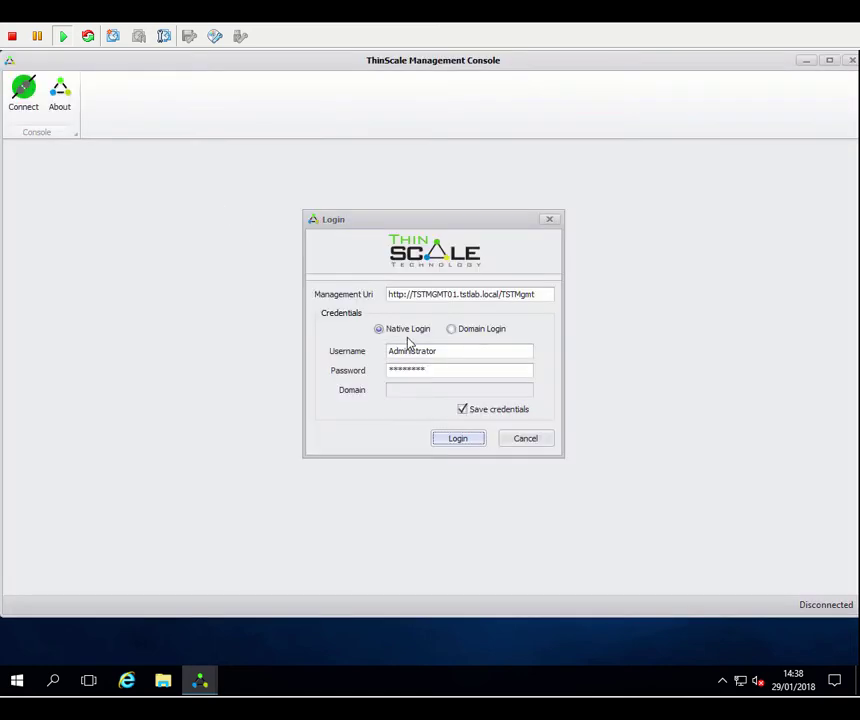
{"action": "left_click", "coordinate": [455, 332]}
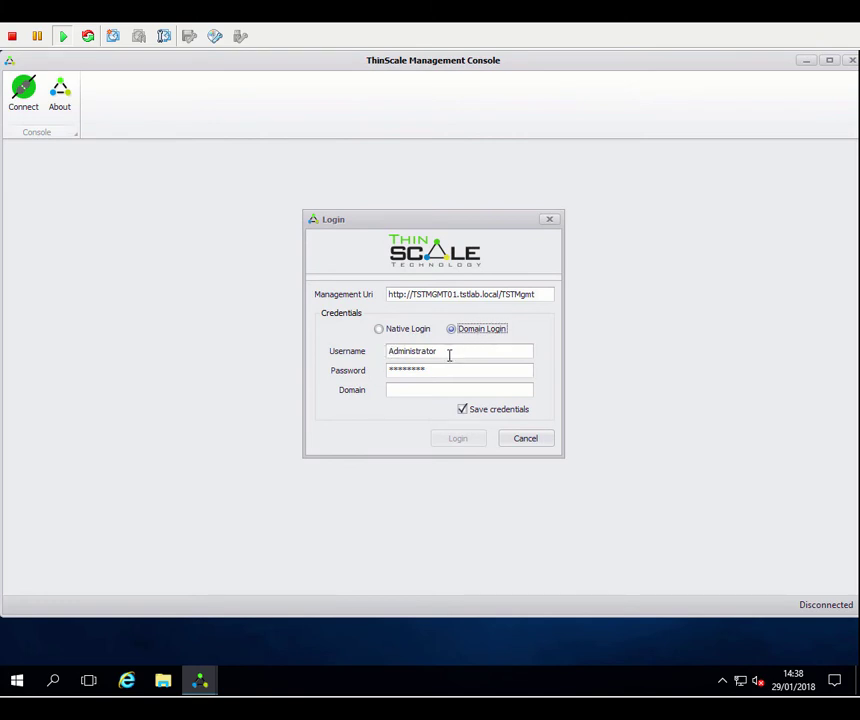
{"action": "double_click", "coordinate": [446, 372]}
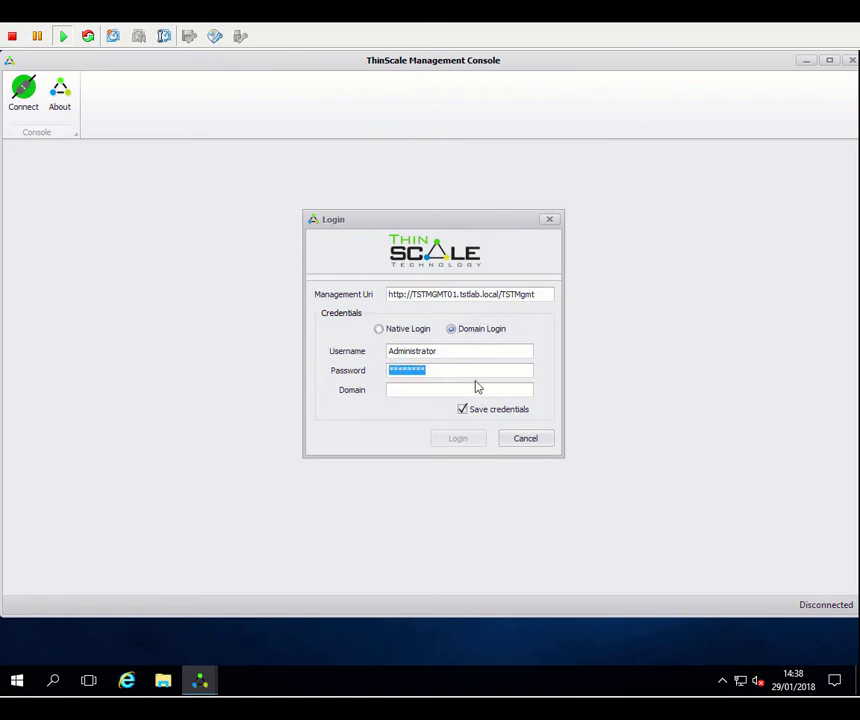
{"action": "type", "text": "****************"}
{"action": "key", "text": "Tab"}
{"action": "type", "text": "TSTLAB"}
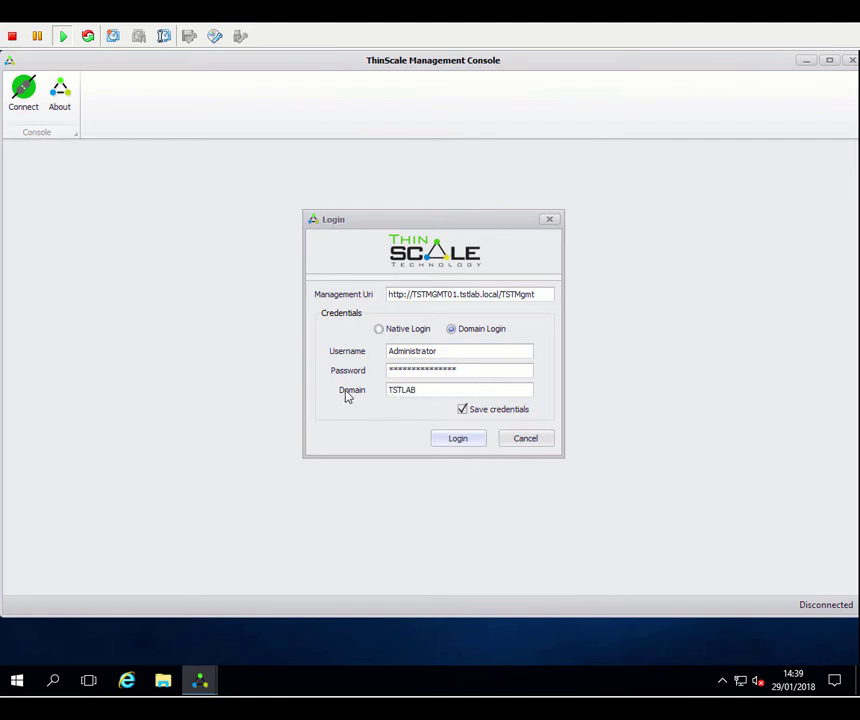
{"action": "left_click", "coordinate": [457, 442]}
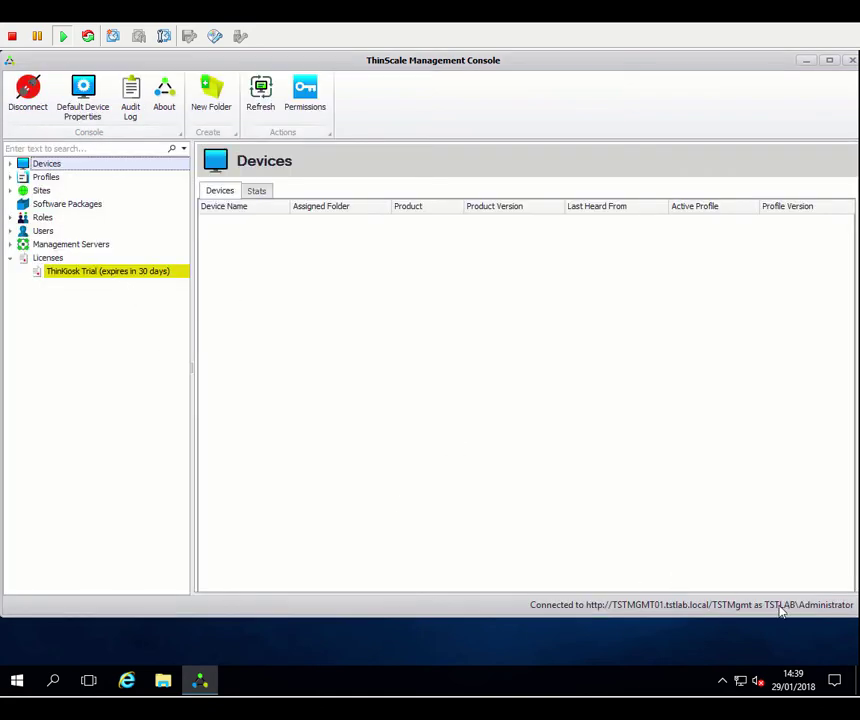
Step: Examine the ThinScale Administrators role, the Default Site and the Default Profile, and expand the Devices node
{"action": "left_click", "coordinate": [11, 218]}
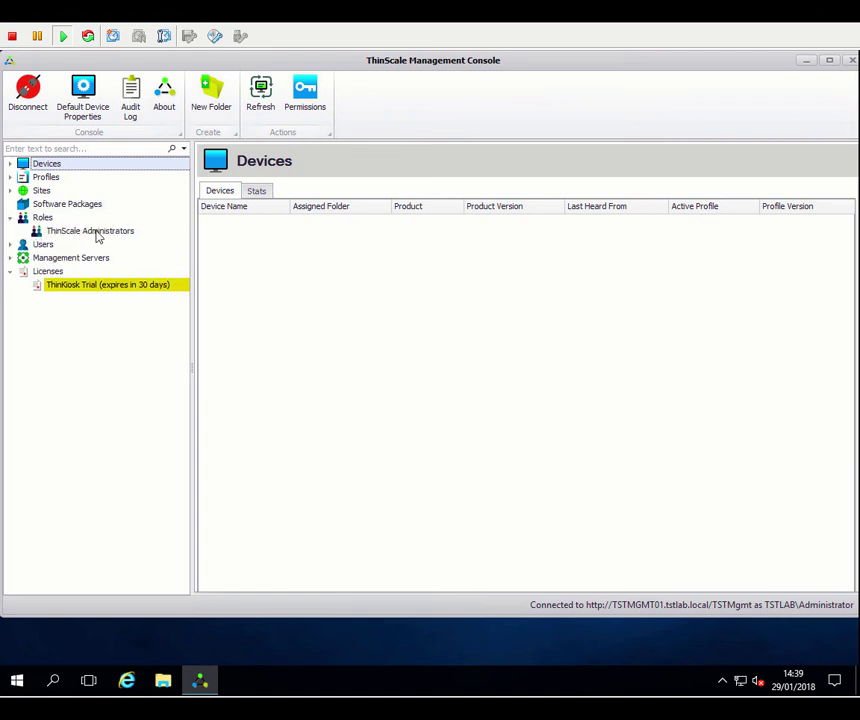
{"action": "left_click", "coordinate": [84, 232]}
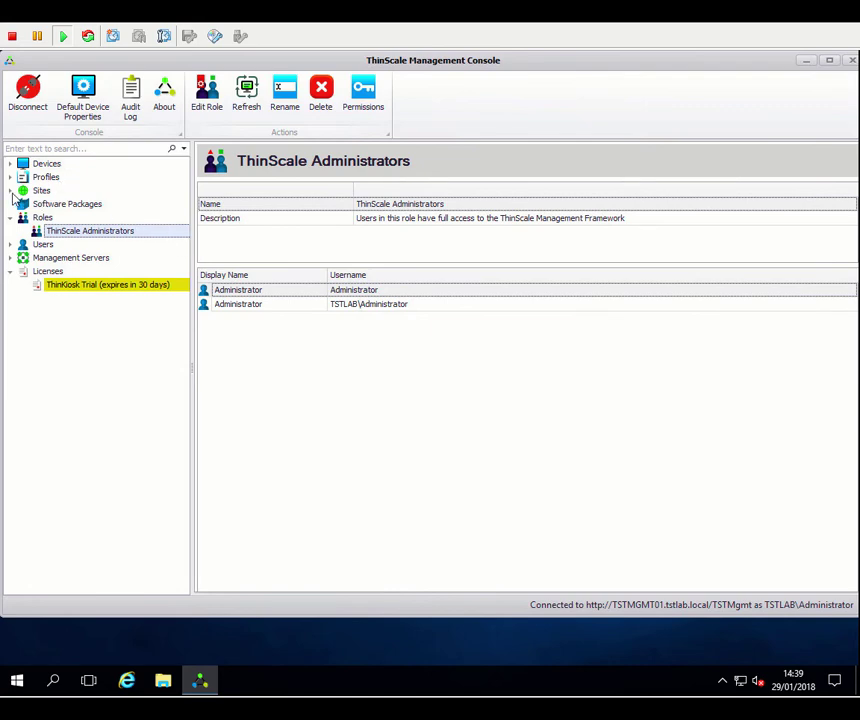
{"action": "left_click", "coordinate": [10, 190]}
{"action": "left_click", "coordinate": [60, 204]}
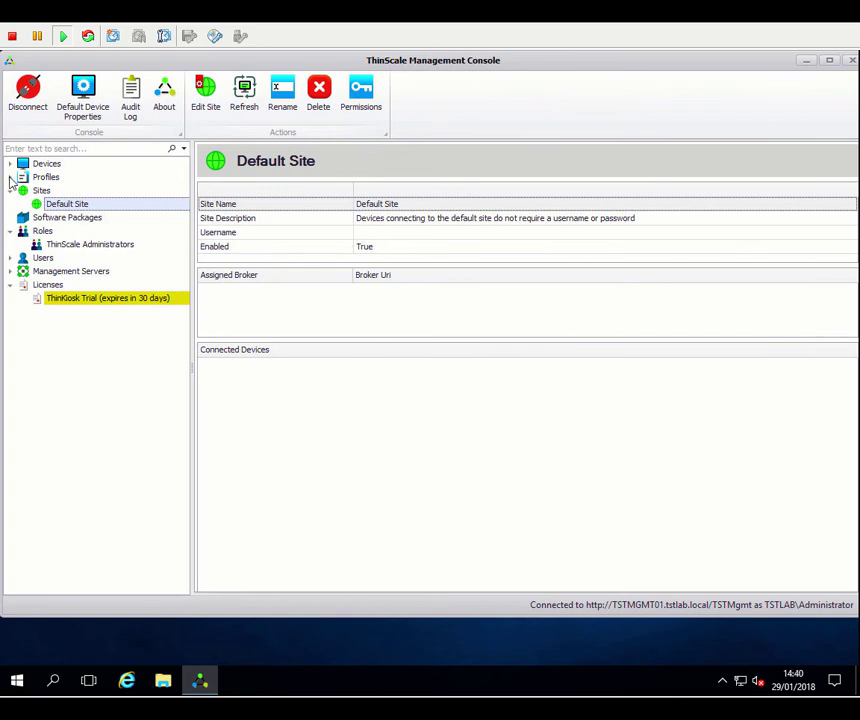
{"action": "left_click", "coordinate": [11, 178]}
{"action": "left_click", "coordinate": [23, 190]}
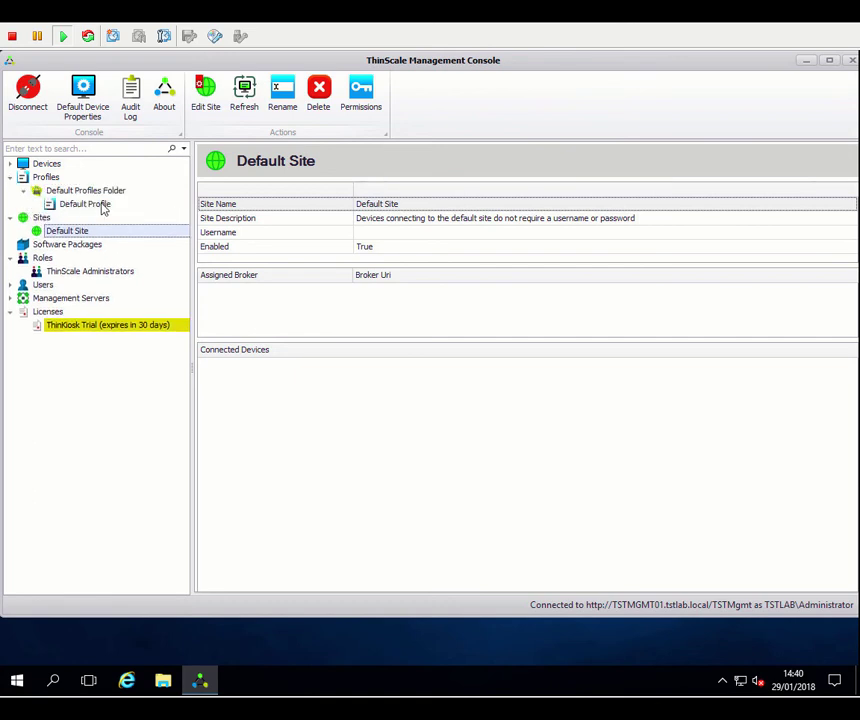
{"action": "left_click", "coordinate": [83, 205]}
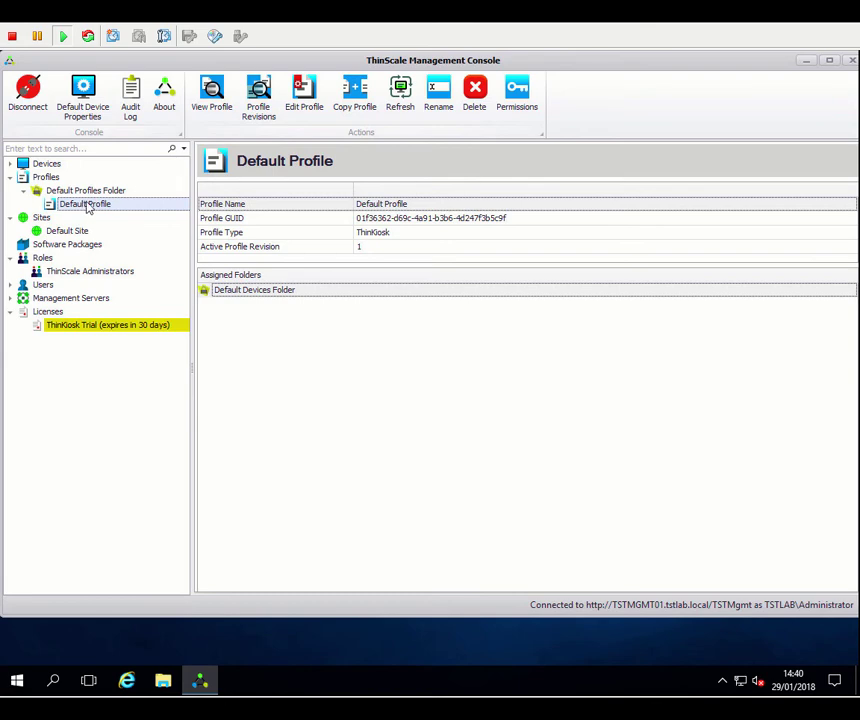
{"action": "left_click", "coordinate": [10, 164]}
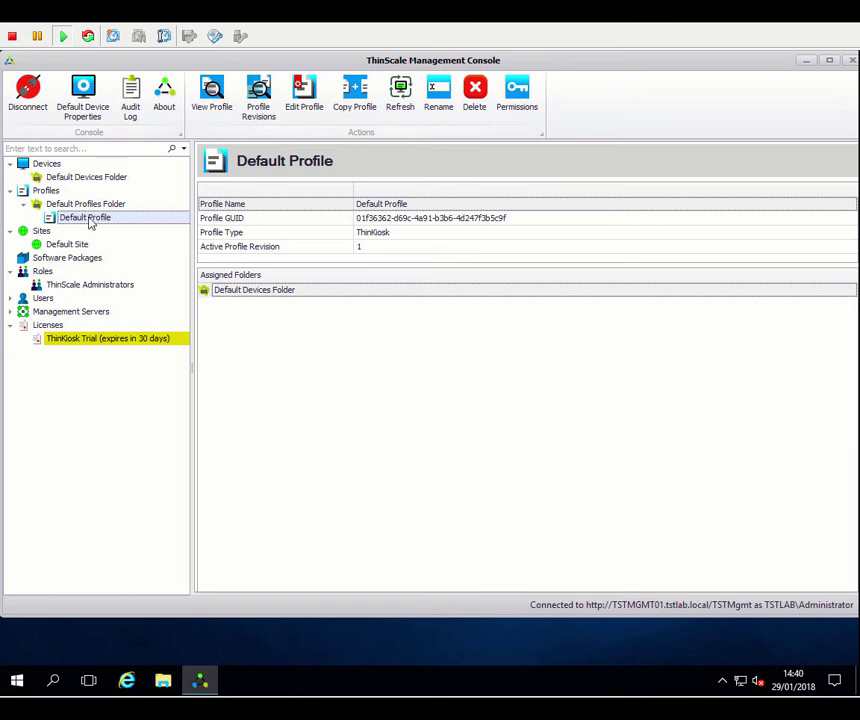
{"action": "right_click", "coordinate": [72, 218]}
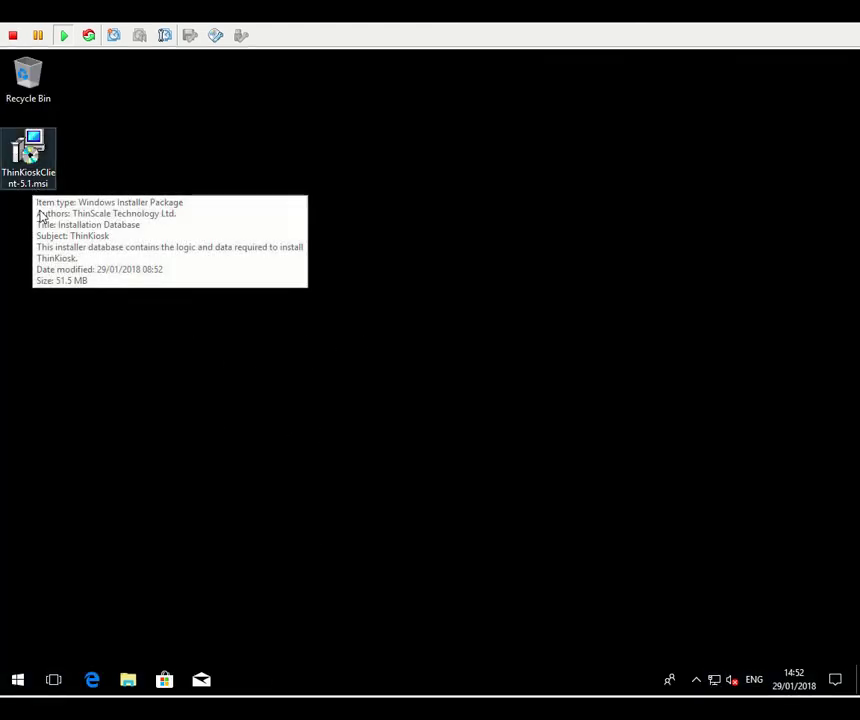
Step: Install the ThinKiosk client from ThinKioskClient-5.1.msi, accepting the license agreement and keeping the default settings
{"action": "double_click", "coordinate": [29, 173]}
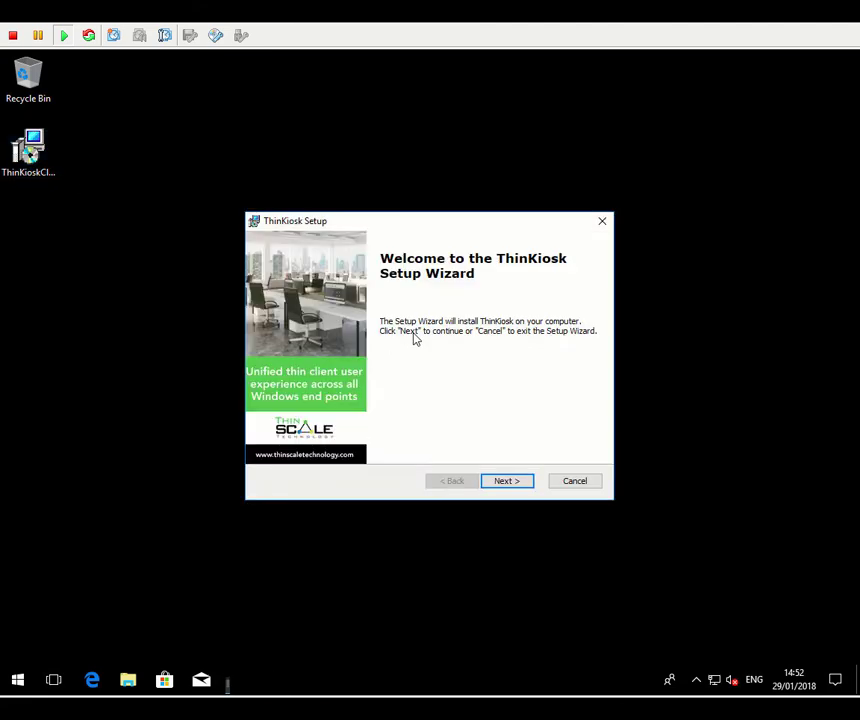
{"action": "left_click", "coordinate": [508, 482]}
{"action": "left_click", "coordinate": [353, 424]}
{"action": "left_click", "coordinate": [510, 481]}
{"action": "left_click", "coordinate": [514, 483]}
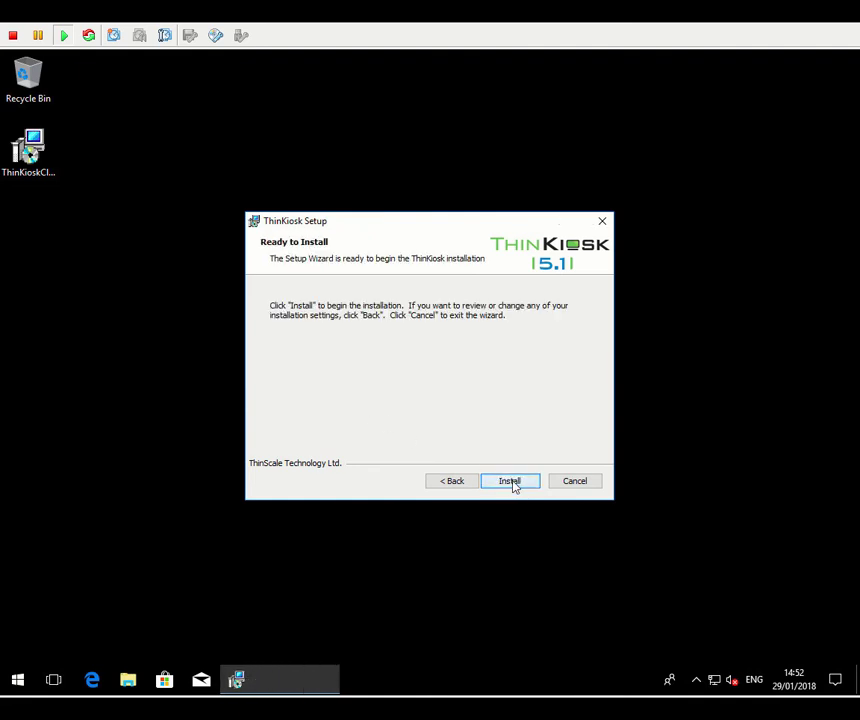
{"action": "left_click", "coordinate": [510, 481]}
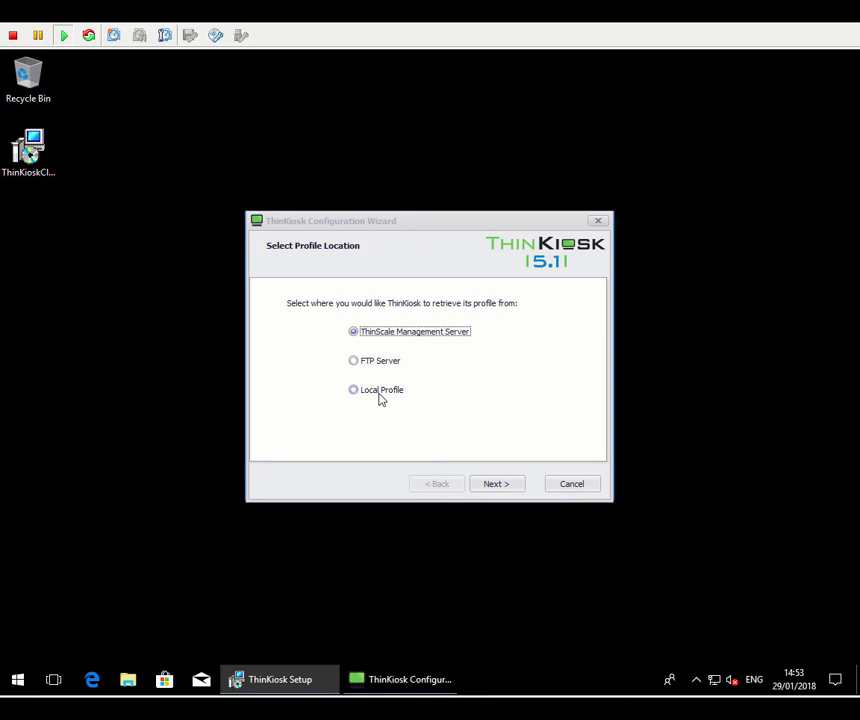
{"action": "left_click", "coordinate": [497, 486]}
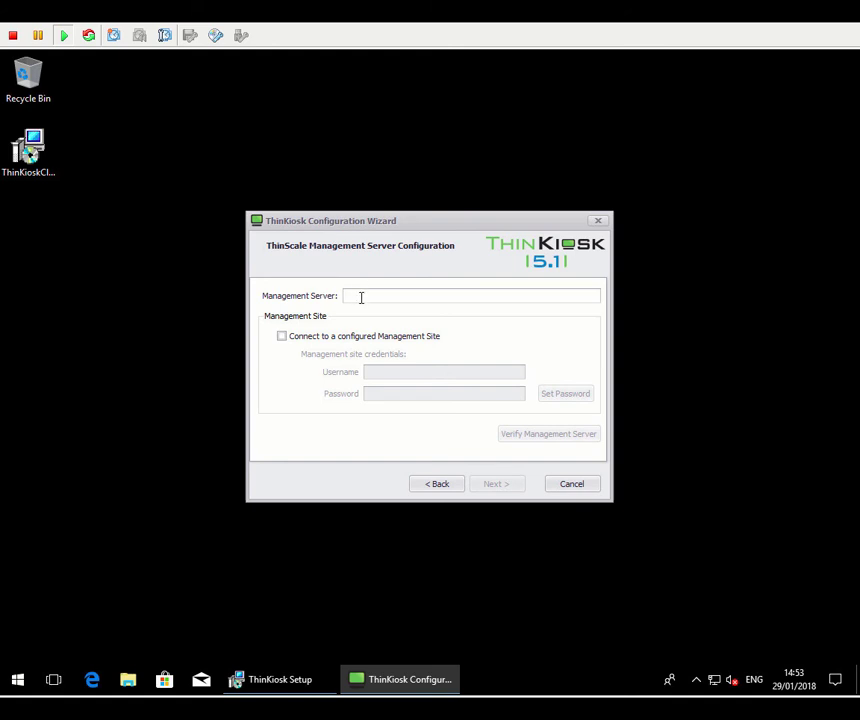
{"action": "type", "text": "http://TSTMGMT01.tstlab.local/TSTMgmt"}
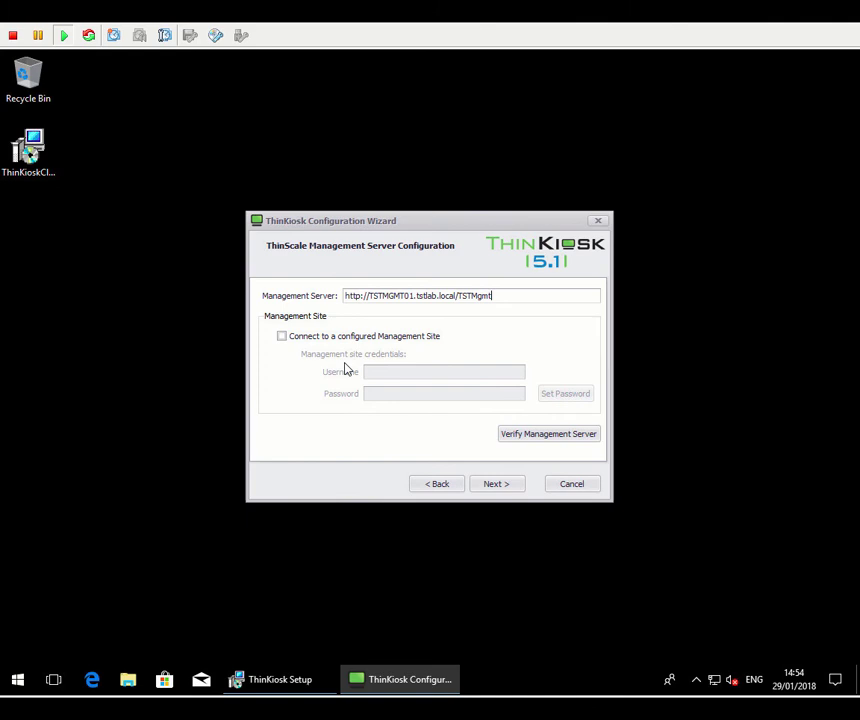
{"action": "left_click", "coordinate": [334, 338]}
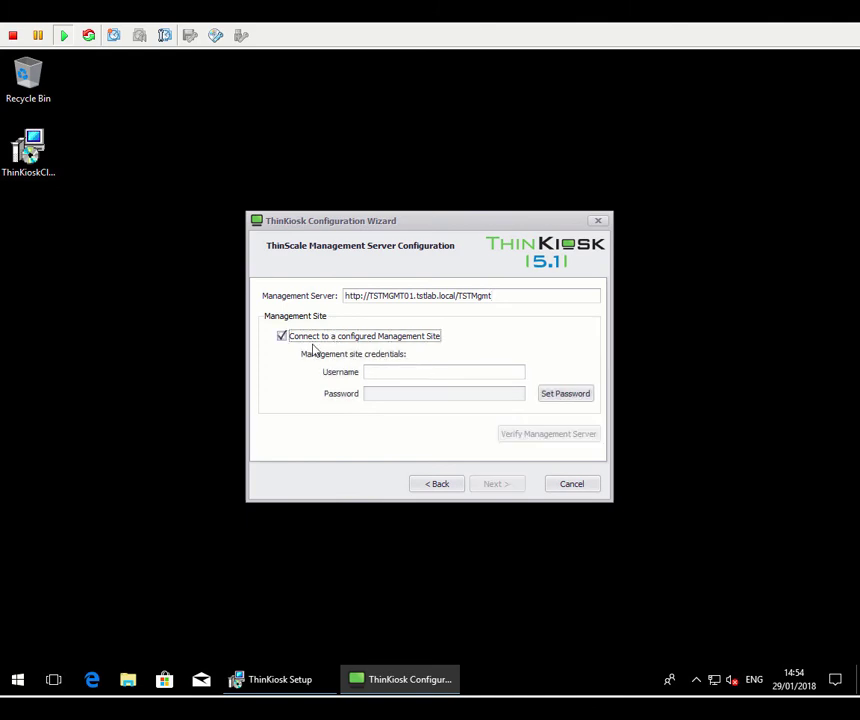
{"action": "left_click", "coordinate": [386, 369]}
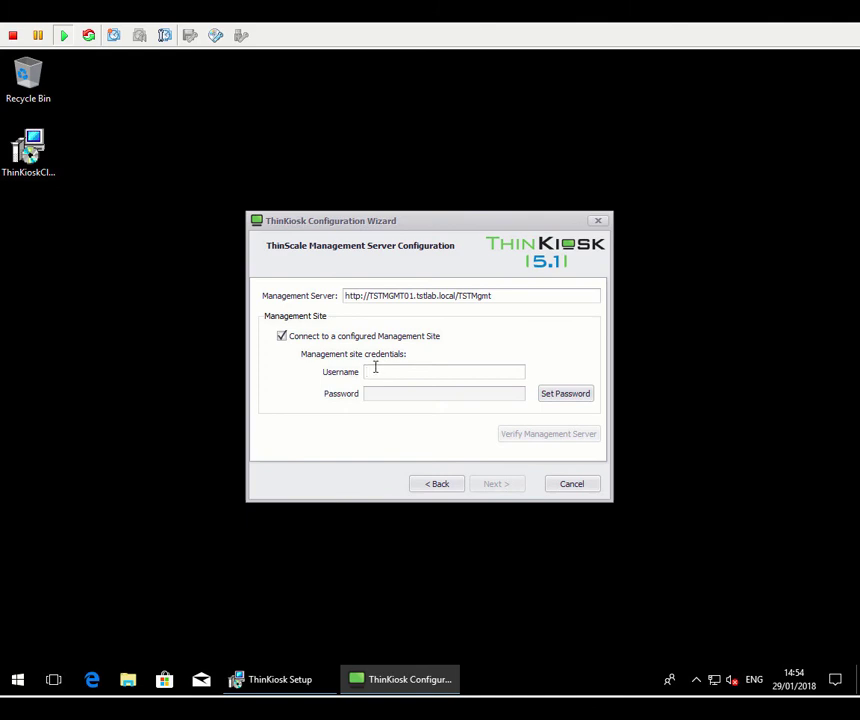
{"action": "left_click", "coordinate": [282, 336]}
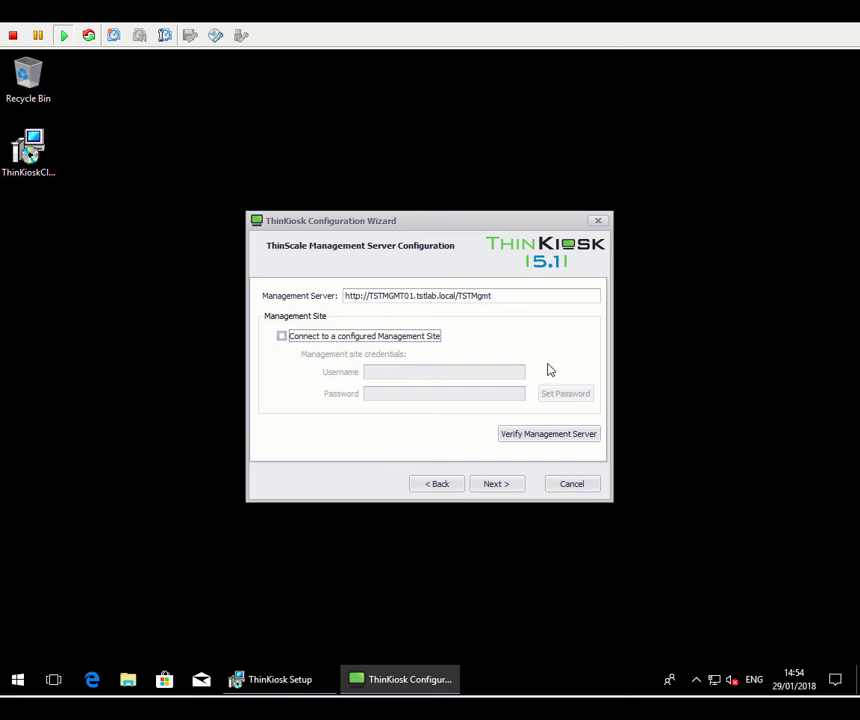
Step: Verify the management server, apply the configuration without removing the device from the domain, finish the setup and restart the system
{"action": "left_click", "coordinate": [543, 436]}
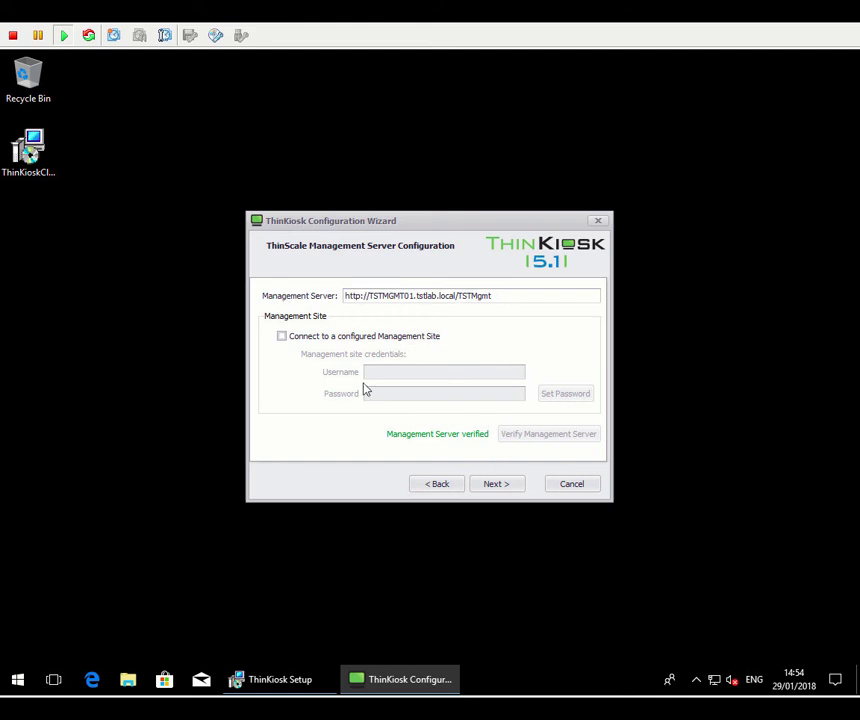
{"action": "left_click", "coordinate": [505, 485]}
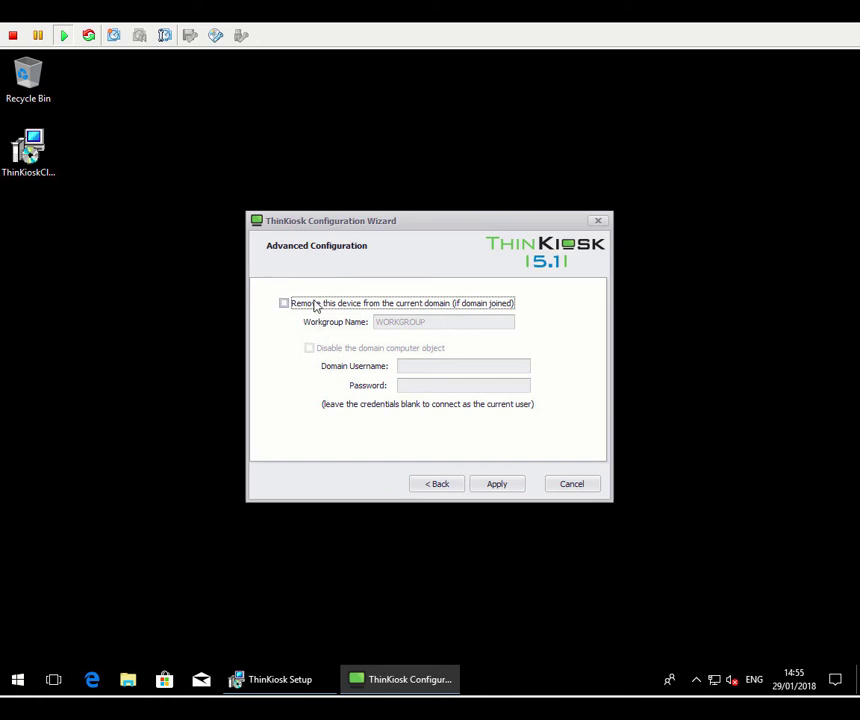
{"action": "left_click", "coordinate": [496, 484]}
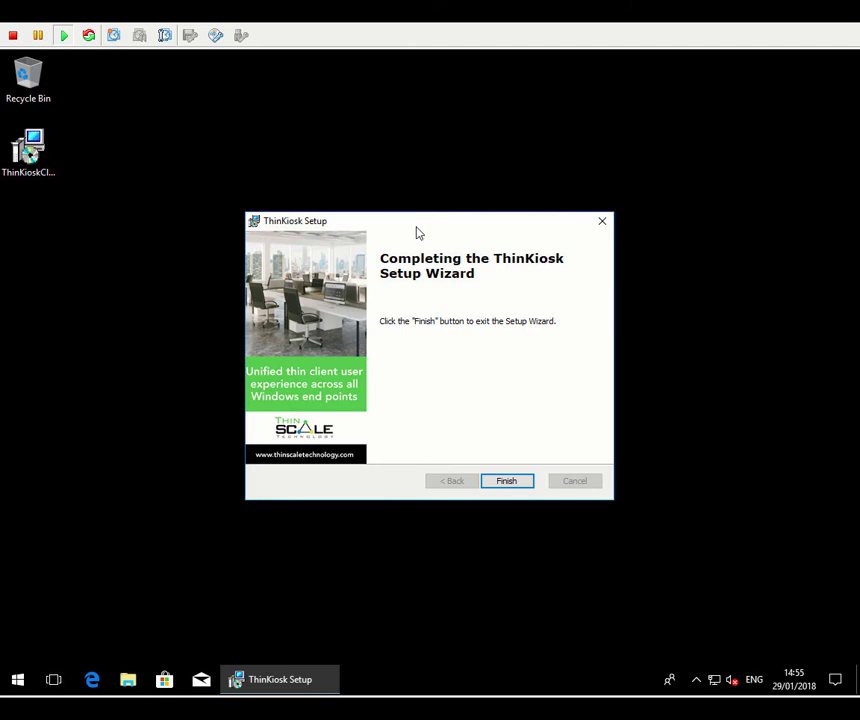
{"action": "left_click", "coordinate": [510, 481]}
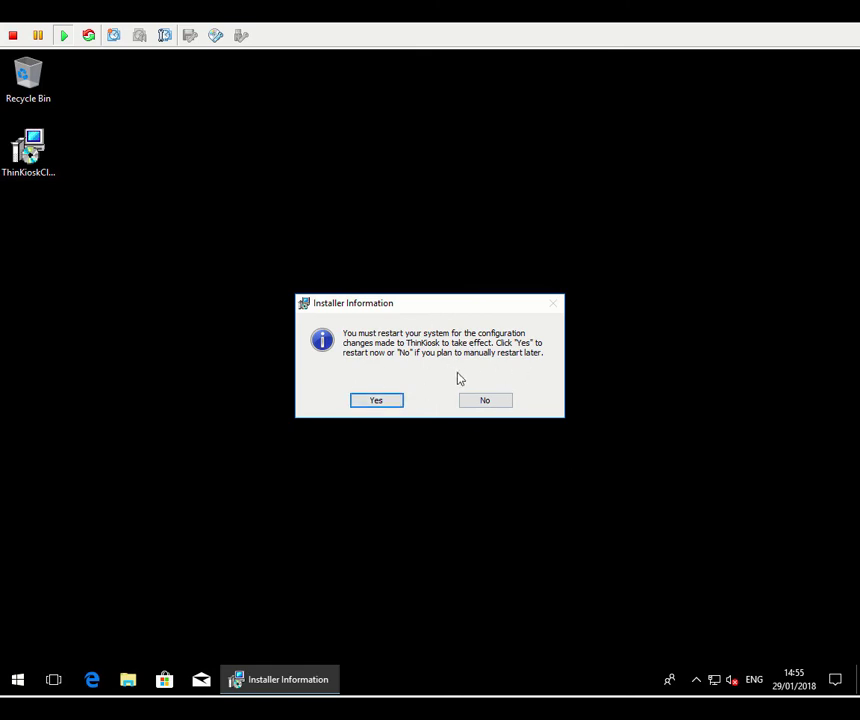
{"action": "left_click", "coordinate": [383, 407]}
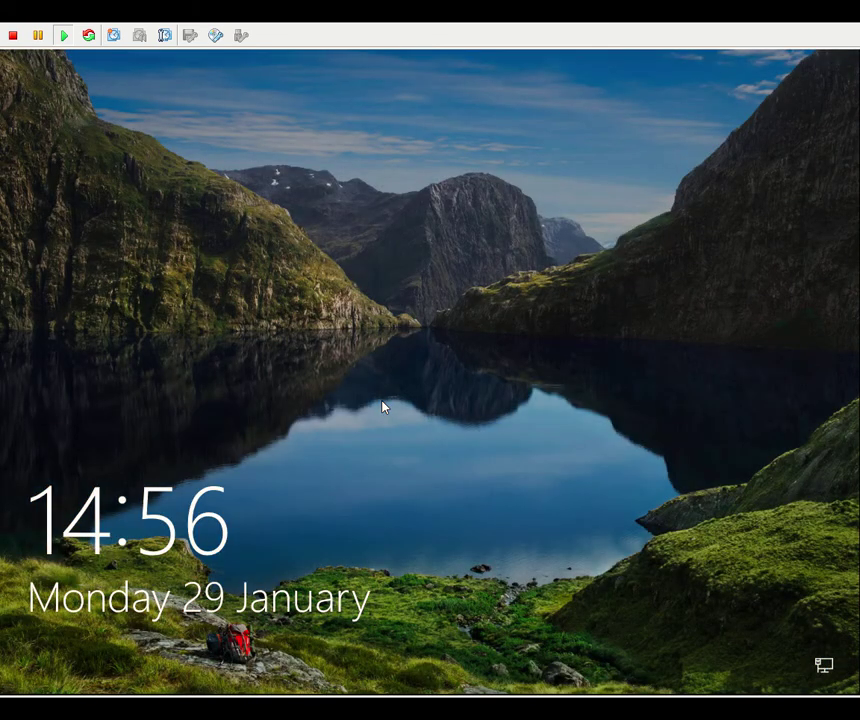
Step: Sign in to the restarted client as another user, TSTLAB\Administrator, entering the account password
{"action": "left_click", "coordinate": [440, 379]}
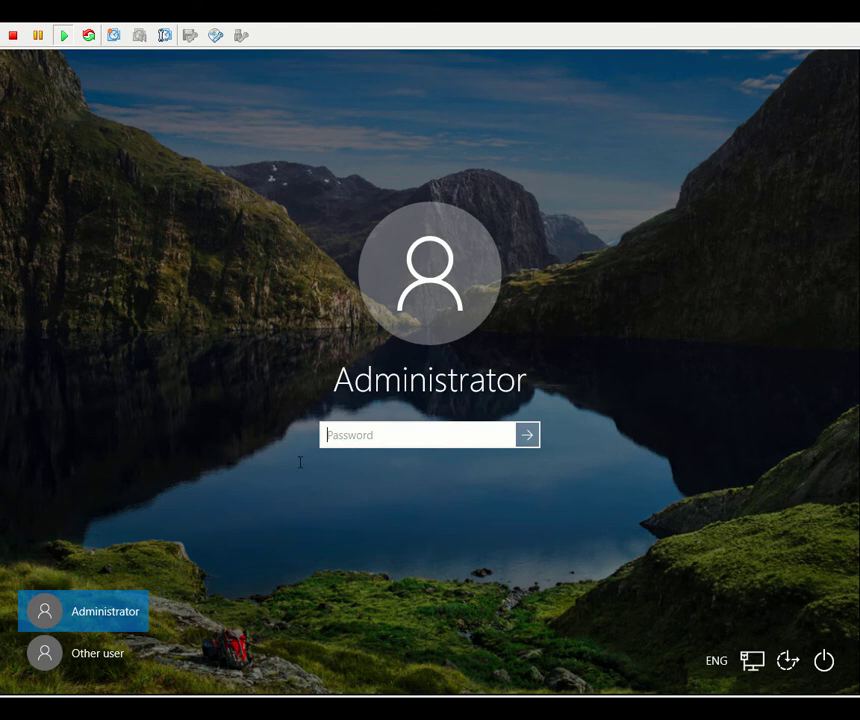
{"action": "left_click", "coordinate": [113, 660]}
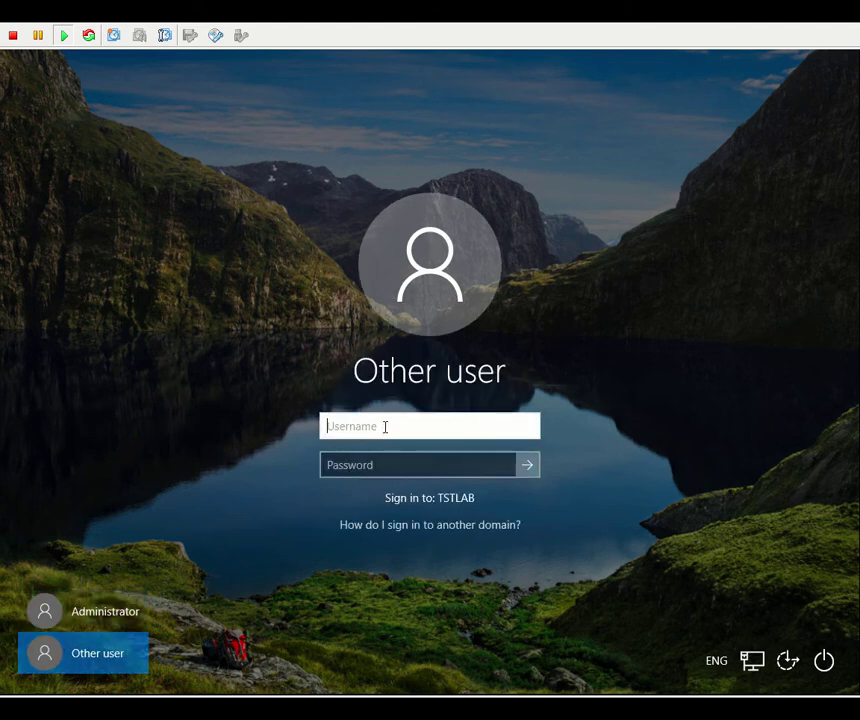
{"action": "type", "text": "TSTLAB\\Administrator"}
{"action": "key", "text": "Tab"}
{"action": "type", "text": "•••••••••••"}
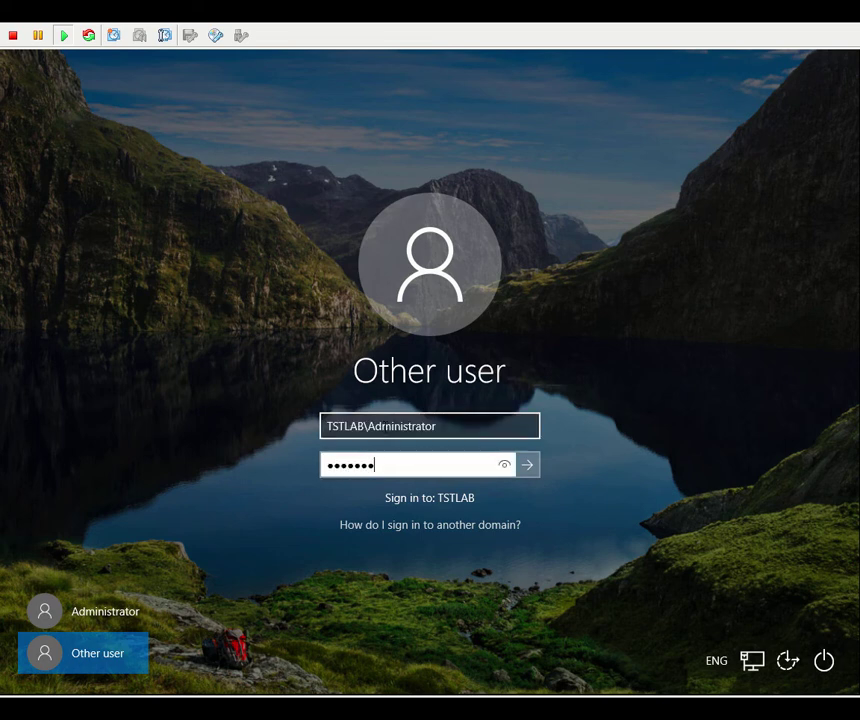
{"action": "type", "text": "••••"}
{"action": "key", "text": "Return"}
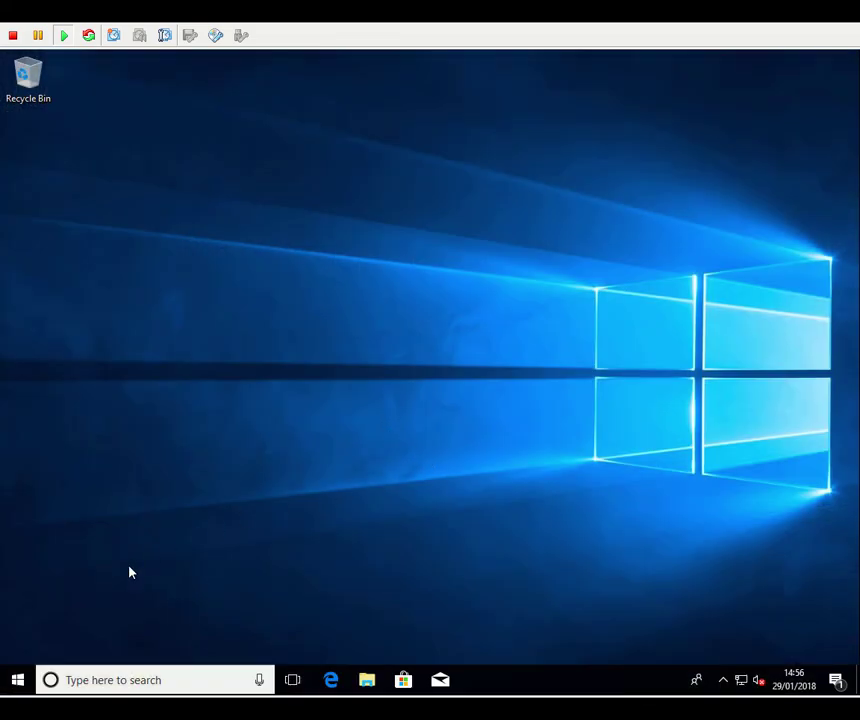
Step: Search the client's programs for "thinkiosk" and open the best match
{"action": "left_click", "coordinate": [18, 680]}
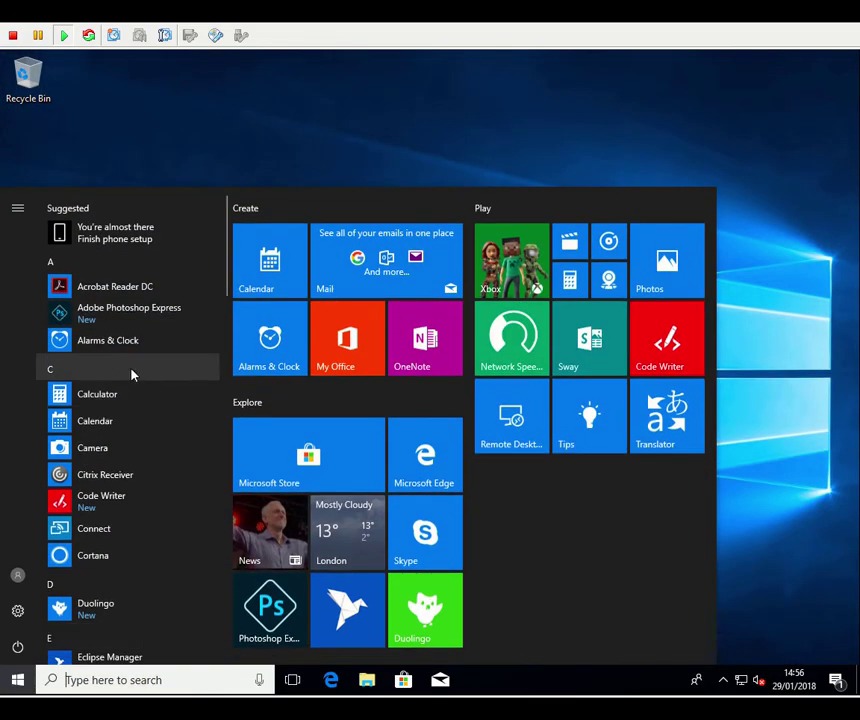
{"action": "type", "text": "thin"}
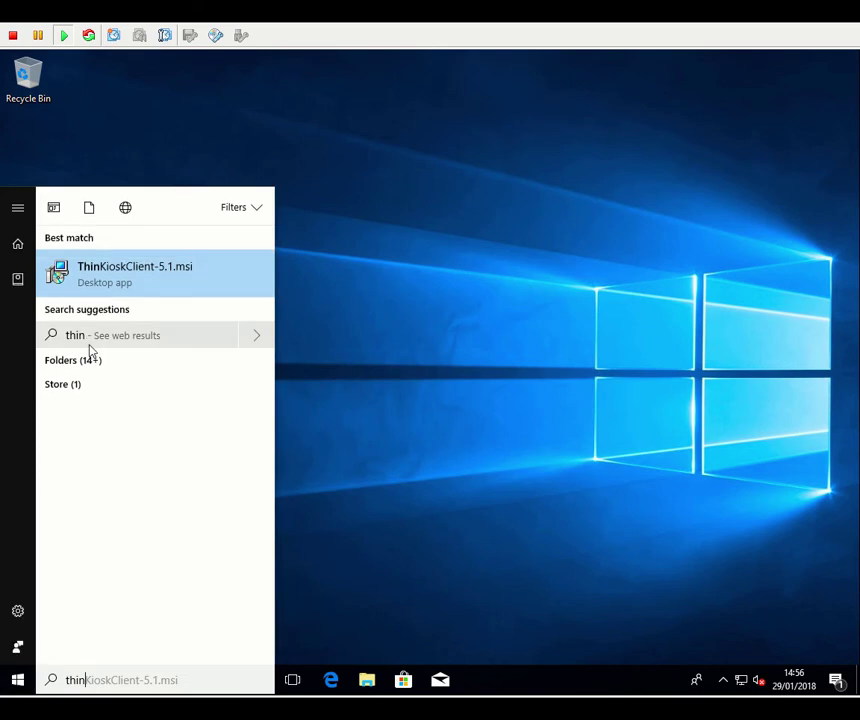
{"action": "type", "text": "kiosk"}
{"action": "left_click", "coordinate": [87, 285]}
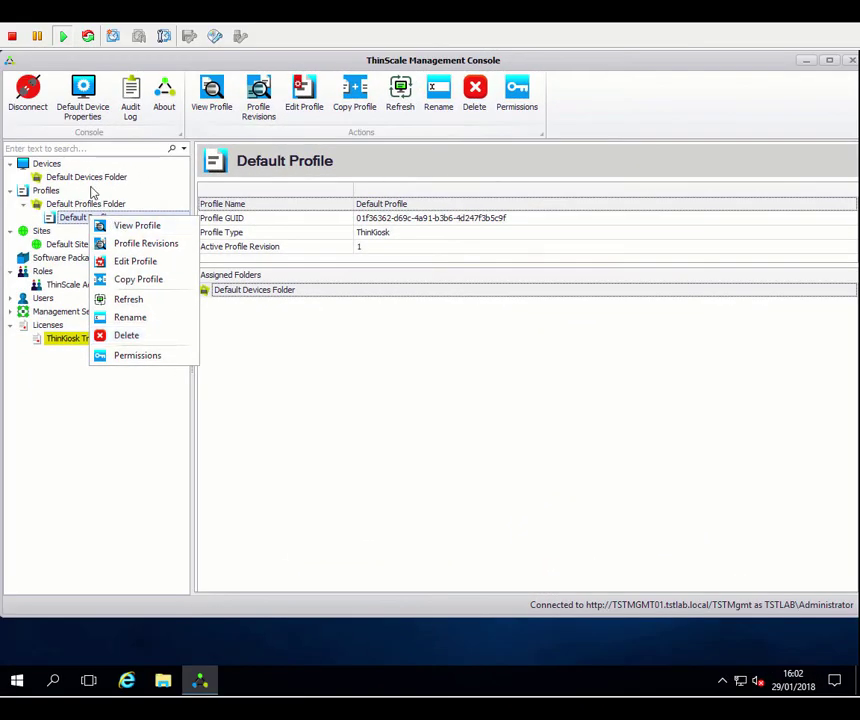
Step: Switch to ThinScale Management Console and examine the properties of THINKIOSK50 in the Default Devices Folder, including its last user
{"action": "left_click", "coordinate": [85, 180]}
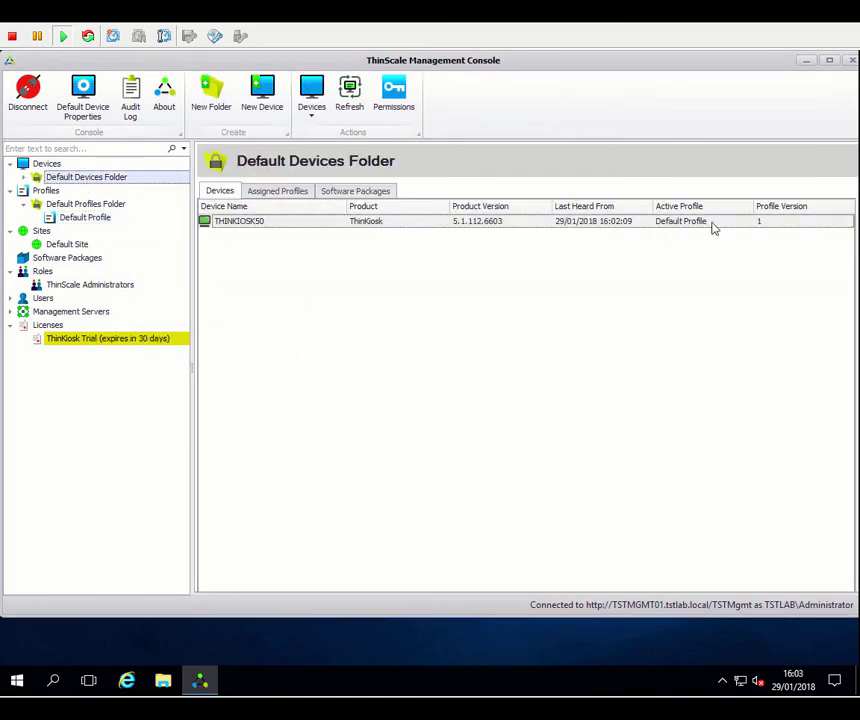
{"action": "left_click", "coordinate": [23, 177]}
{"action": "left_click", "coordinate": [81, 191]}
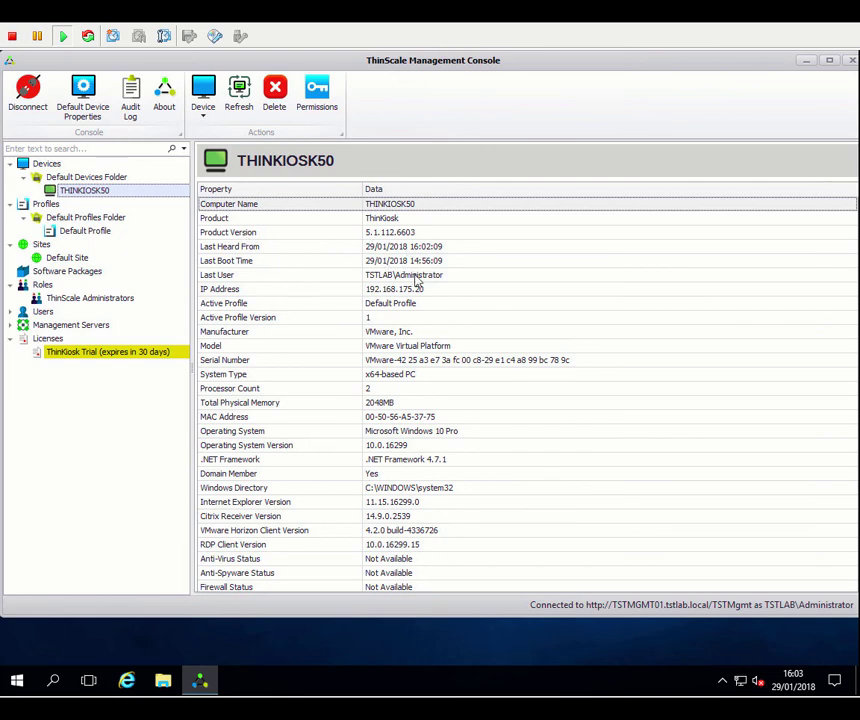
{"action": "left_click", "coordinate": [408, 276]}
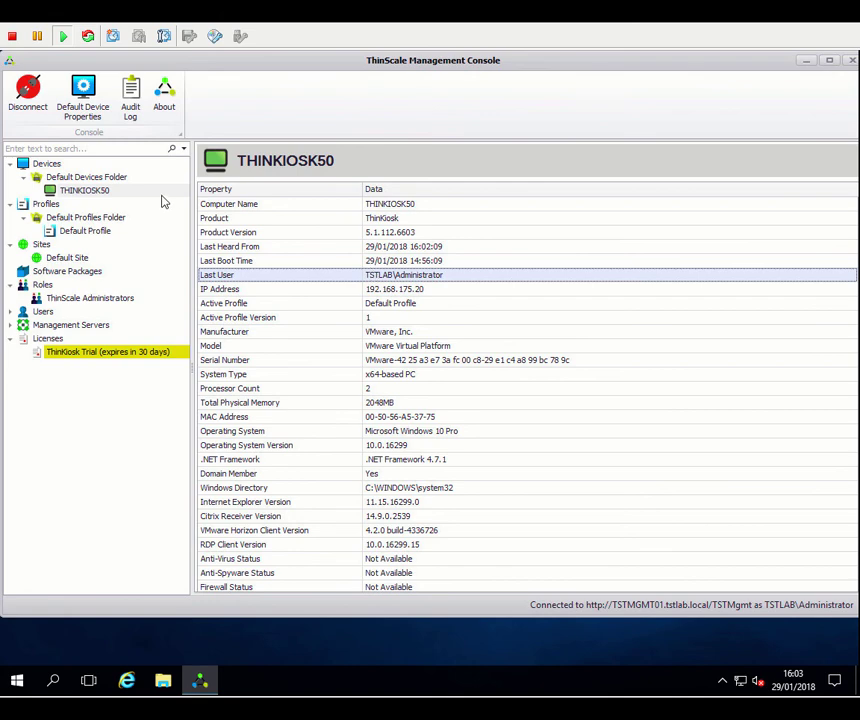
Step: Edit the Default Profile, setting the operating mode to ThinKiosk Shell and the device login to the local ThinKiosk account
{"action": "left_click", "coordinate": [80, 232]}
{"action": "left_click", "coordinate": [76, 232]}
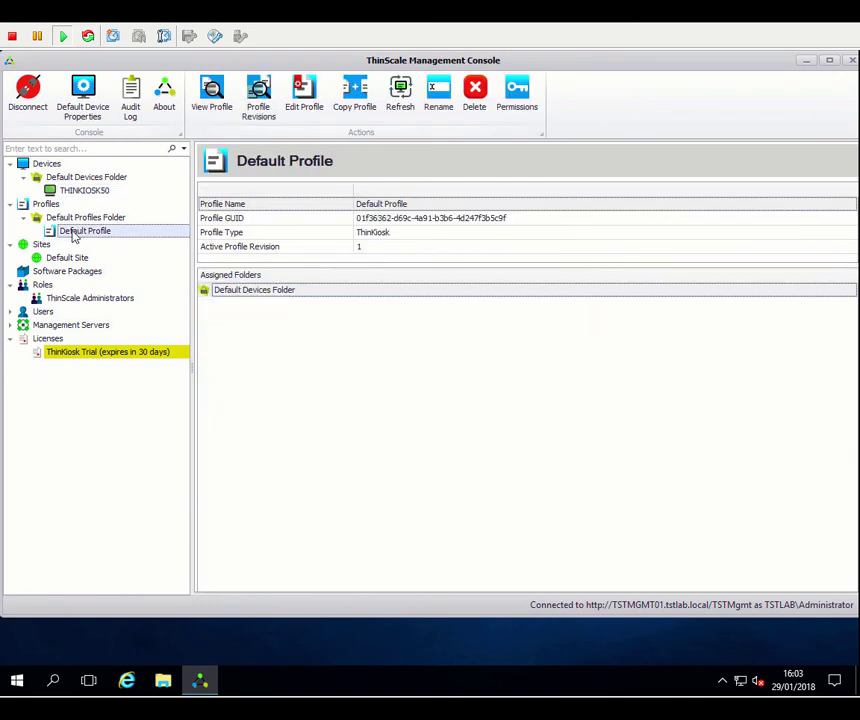
{"action": "right_click", "coordinate": [73, 235]}
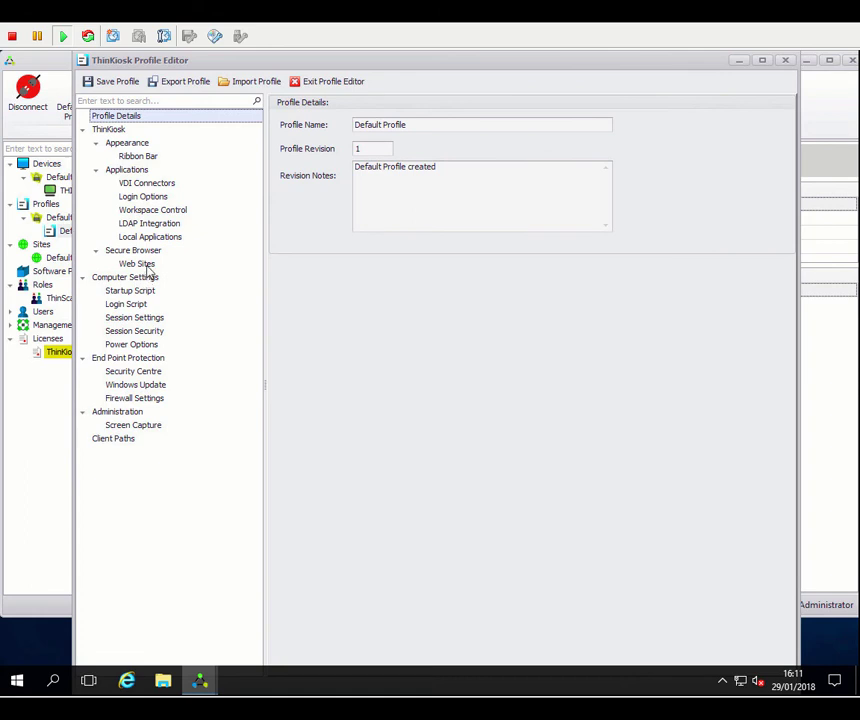
{"action": "left_click", "coordinate": [112, 131]}
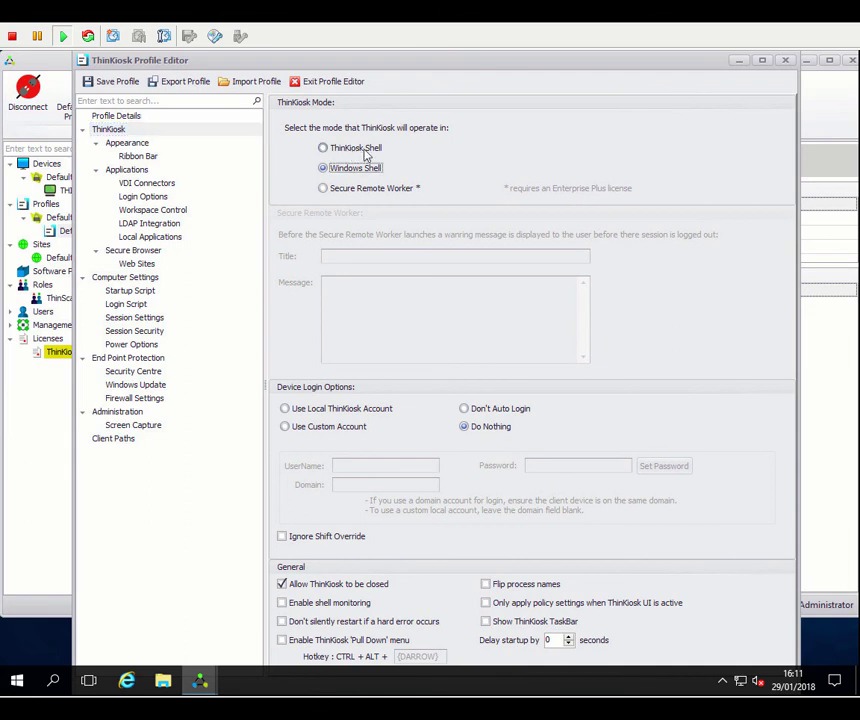
{"action": "left_click", "coordinate": [358, 150]}
{"action": "left_click", "coordinate": [306, 412]}
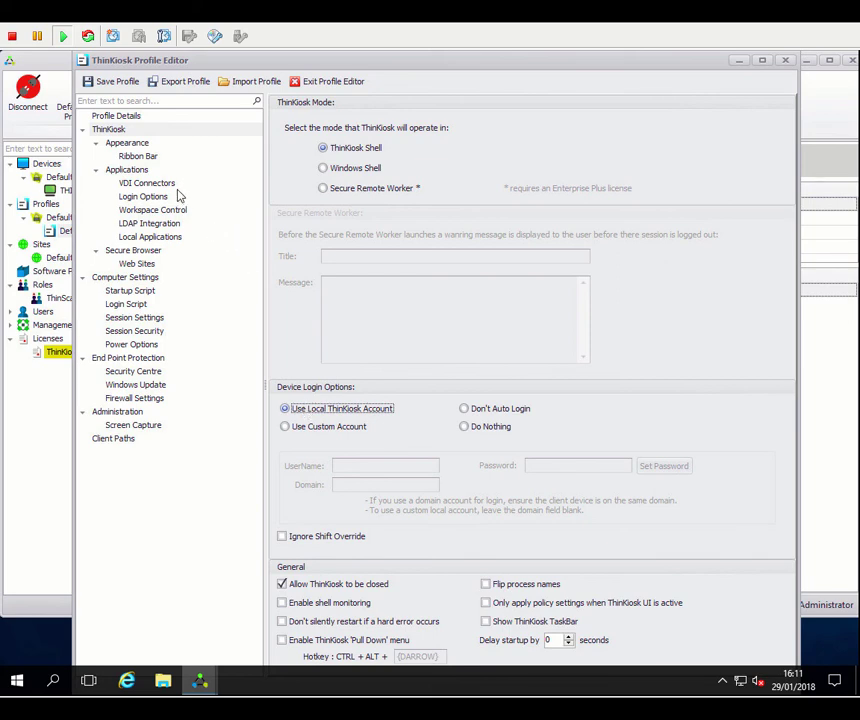
Step: Remove all example entries from the profile's local applications list, including Example Paint
{"action": "left_click", "coordinate": [126, 171]}
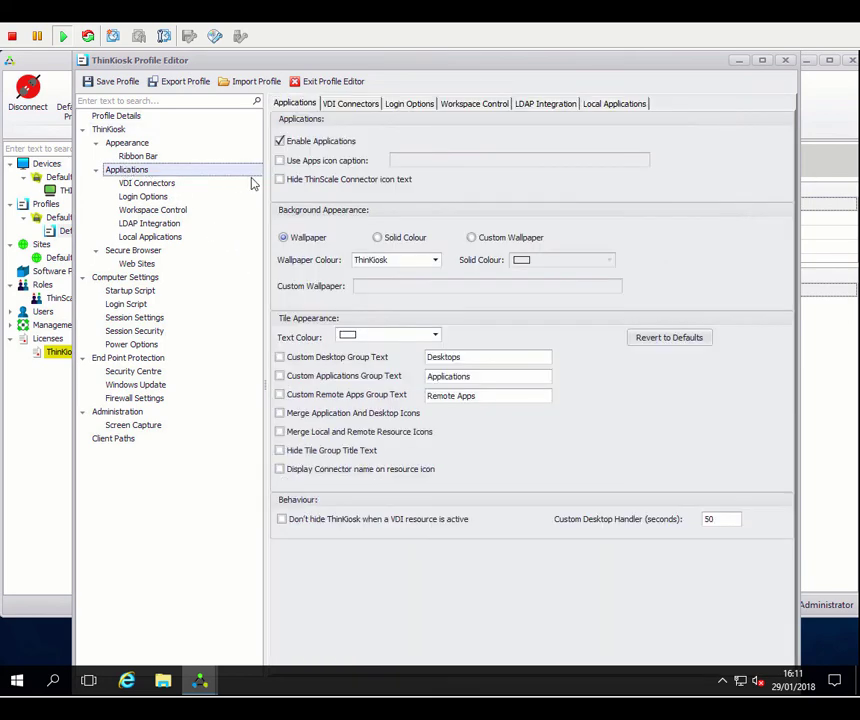
{"action": "left_click", "coordinate": [612, 105]}
{"action": "left_click", "coordinate": [312, 153]}
{"action": "right_click", "coordinate": [313, 154]}
{"action": "left_click", "coordinate": [352, 194]}
{"action": "left_click", "coordinate": [401, 399]}
{"action": "right_click", "coordinate": [313, 156]}
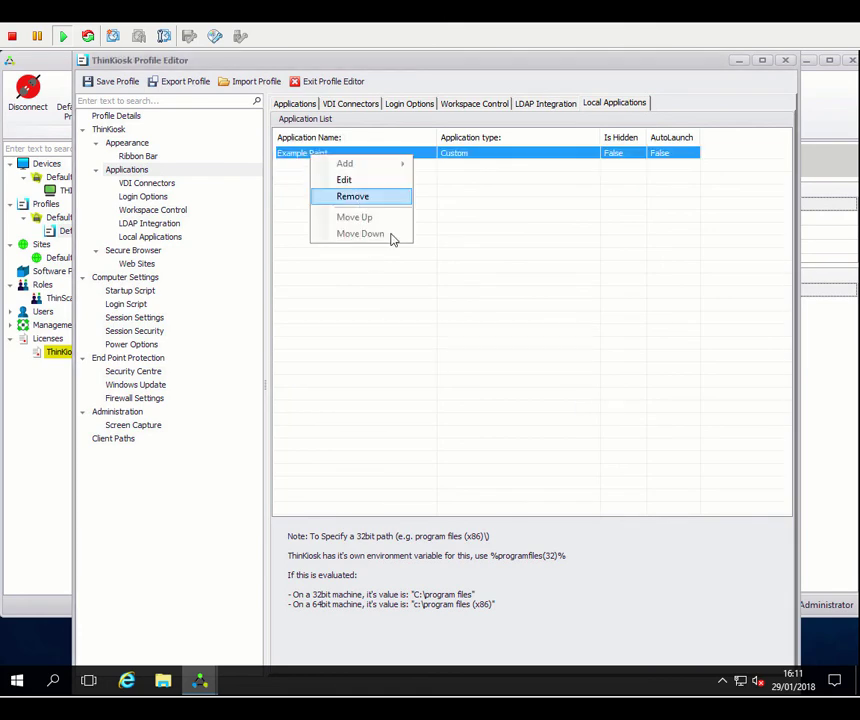
{"action": "left_click", "coordinate": [352, 196]}
{"action": "left_click", "coordinate": [403, 401]}
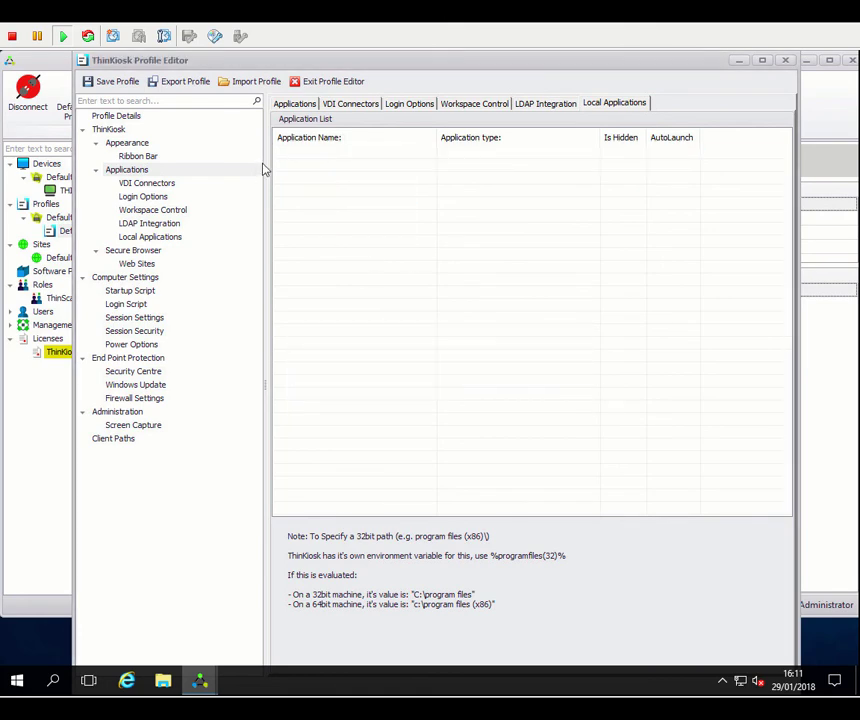
{"action": "left_click", "coordinate": [146, 185]}
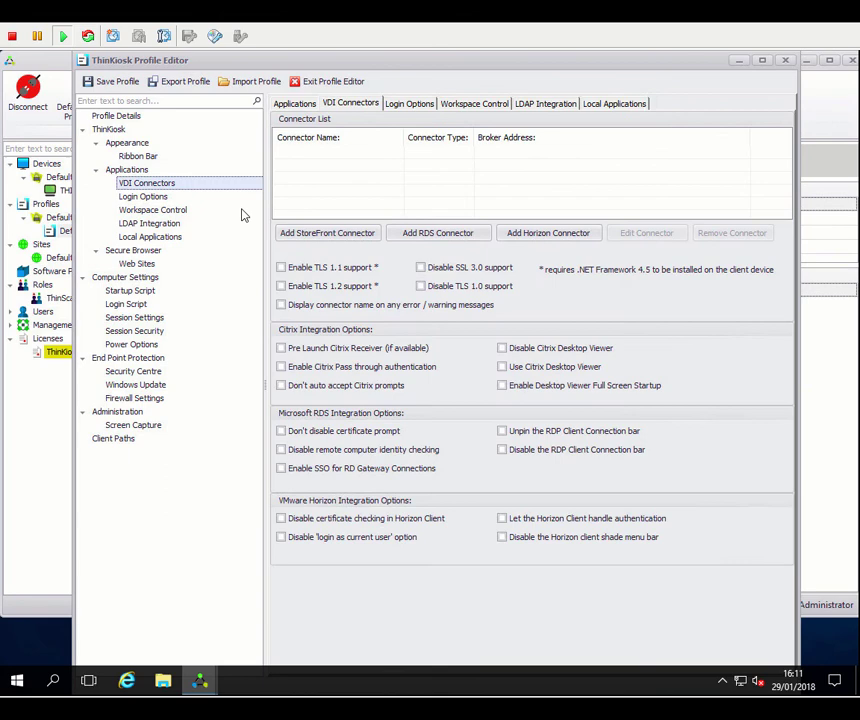
{"action": "left_click", "coordinate": [311, 235]}
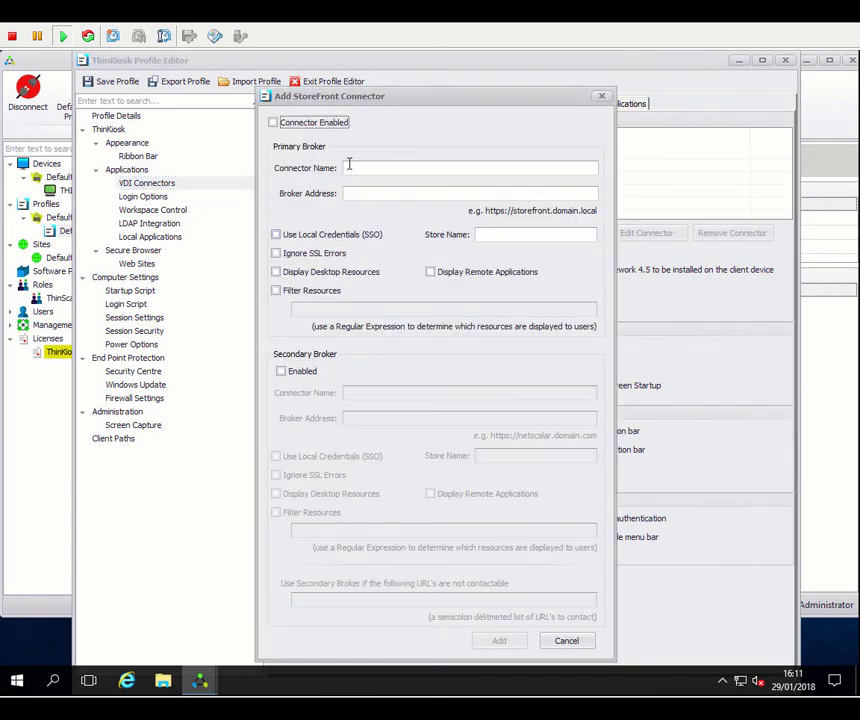
{"action": "left_click", "coordinate": [274, 122]}
{"action": "left_click", "coordinate": [375, 169]}
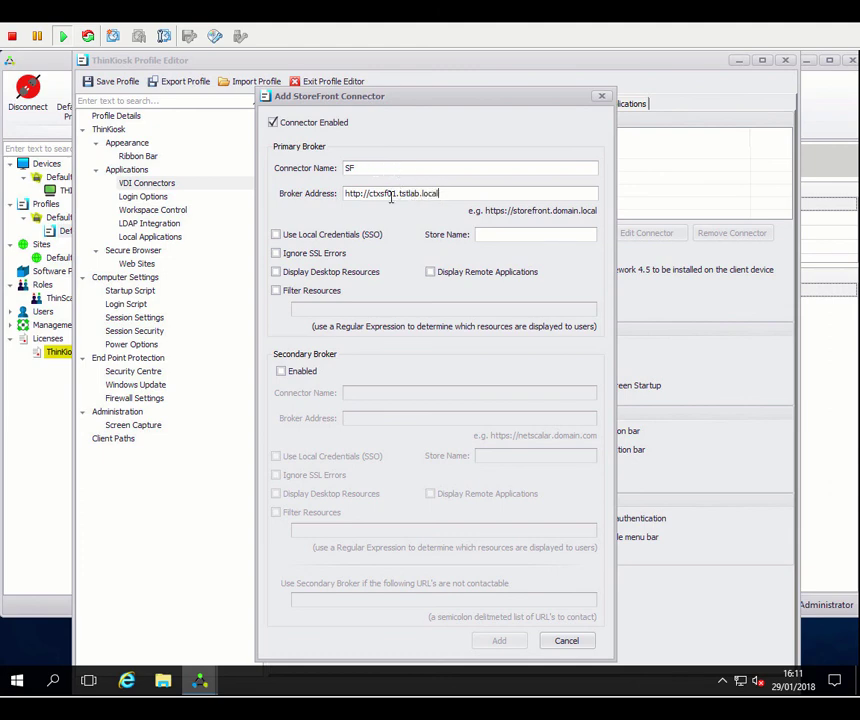
{"action": "left_click", "coordinate": [498, 234]}
{"action": "left_click", "coordinate": [308, 272]}
{"action": "left_click", "coordinate": [431, 272]}
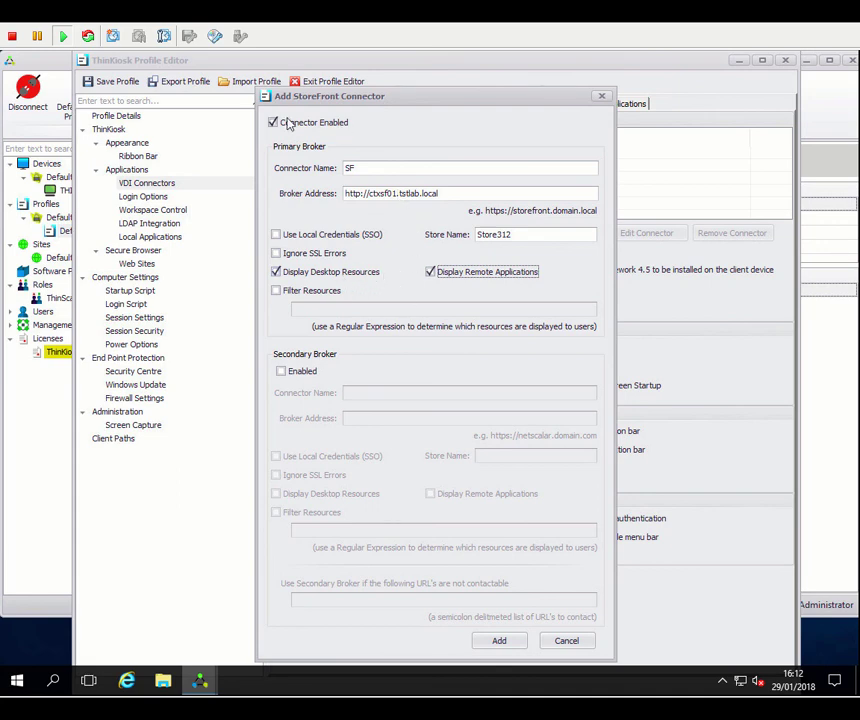
{"action": "left_click", "coordinate": [501, 640]}
Step: Enable TLS 1.1 and TLS 1.2 support for the VDI connectors and display the connector name on error and warning messages
{"action": "left_click", "coordinate": [315, 268]}
{"action": "left_click", "coordinate": [315, 287]}
{"action": "left_click", "coordinate": [314, 306]}
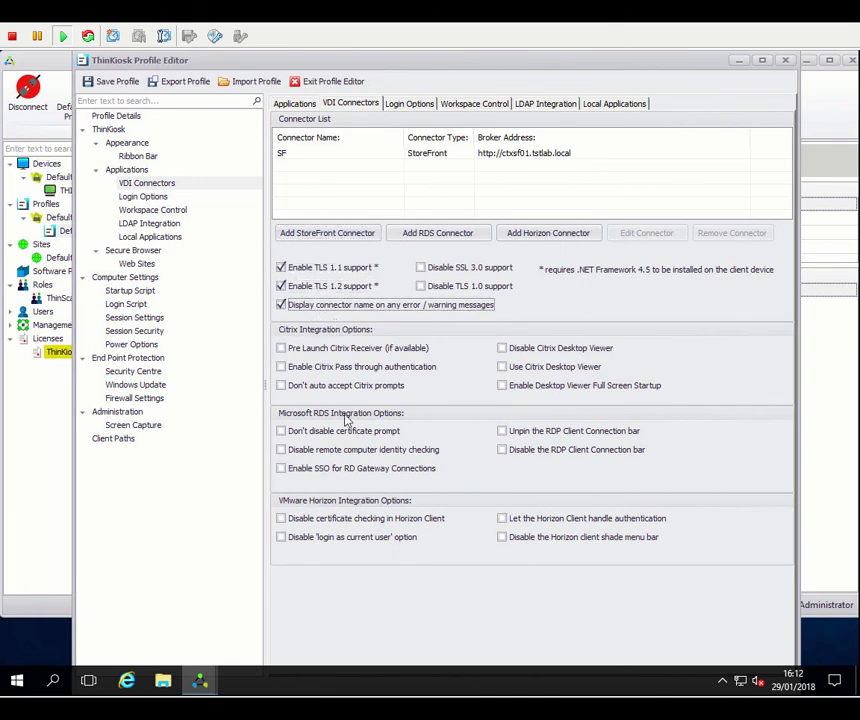
Step: Set the login domain name to TSTLAB, allow only the specified domain names, and retain the last domain name
{"action": "left_click", "coordinate": [140, 197]}
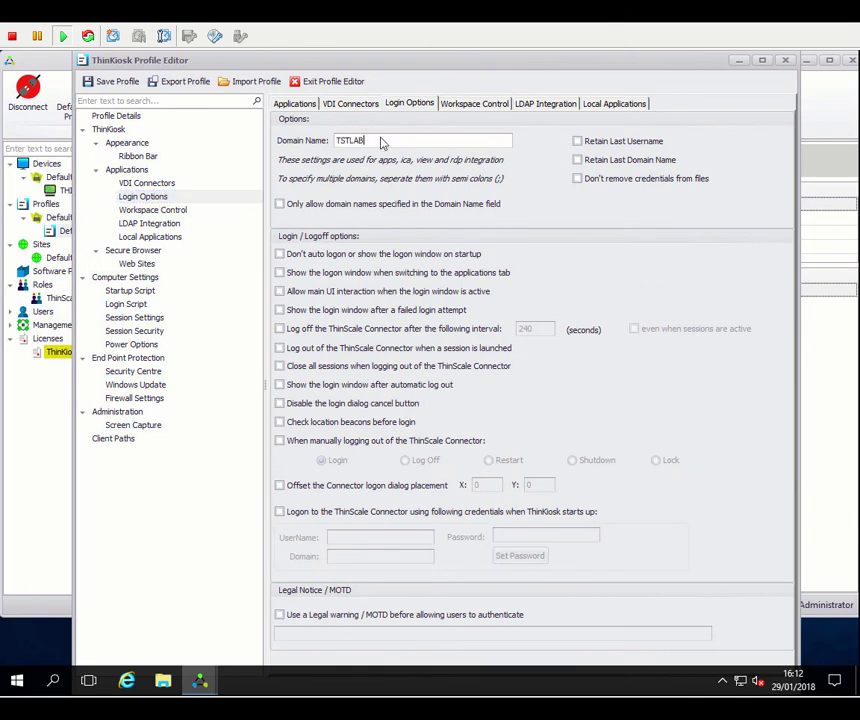
{"action": "left_click", "coordinate": [326, 205]}
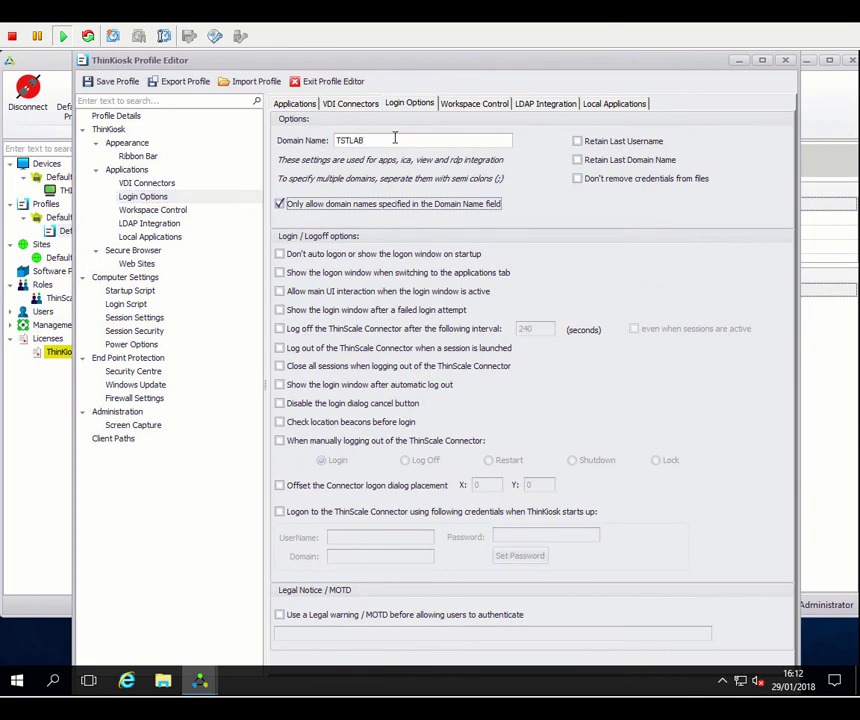
{"action": "left_click", "coordinate": [582, 161]}
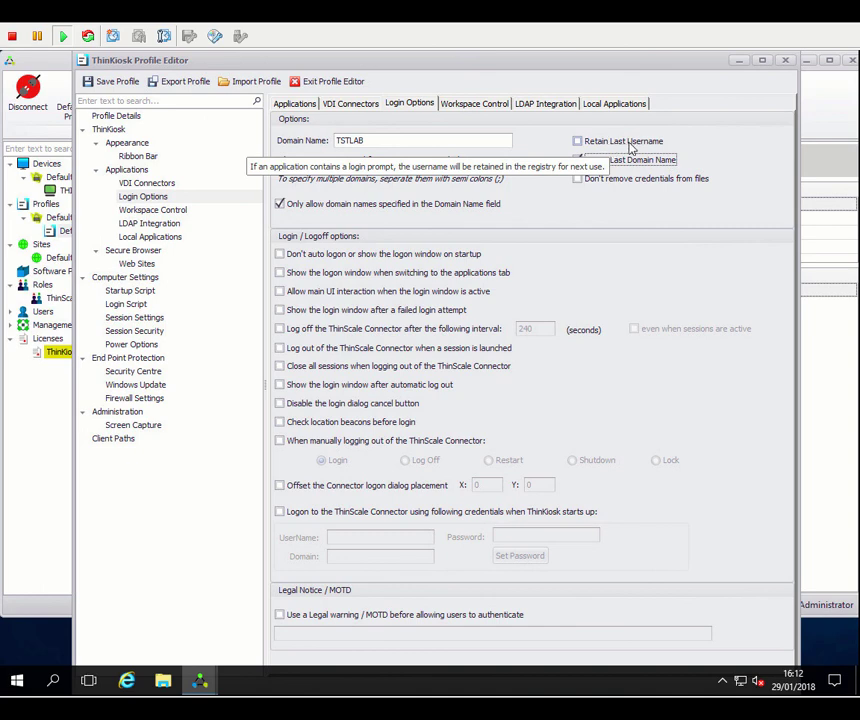
{"action": "left_click", "coordinate": [628, 160]}
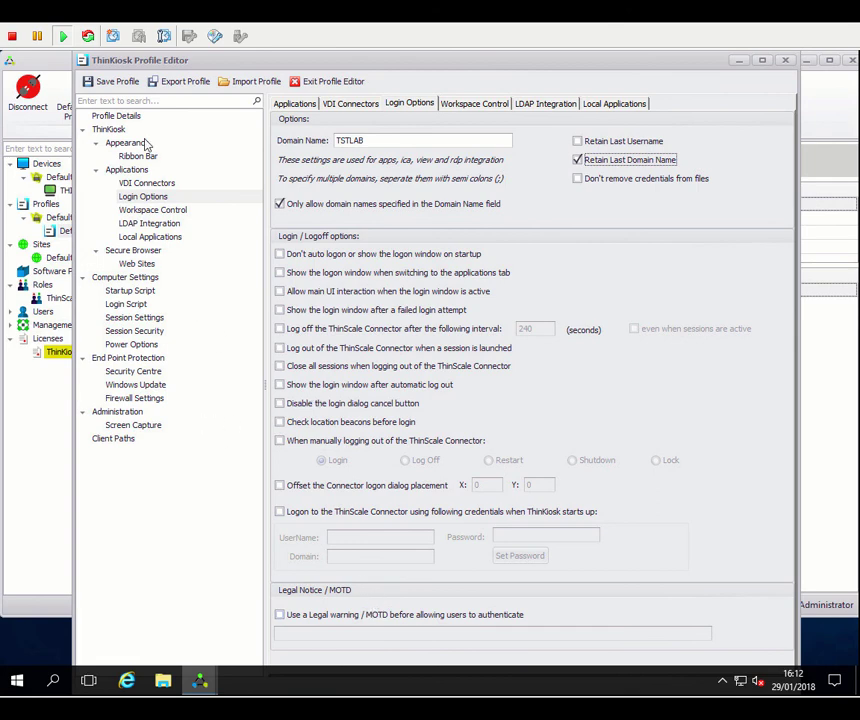
Step: Save the profile with the revision notes "SF setup" and compare its active revision with the profile version on THINKIOSK50
{"action": "left_click", "coordinate": [110, 82]}
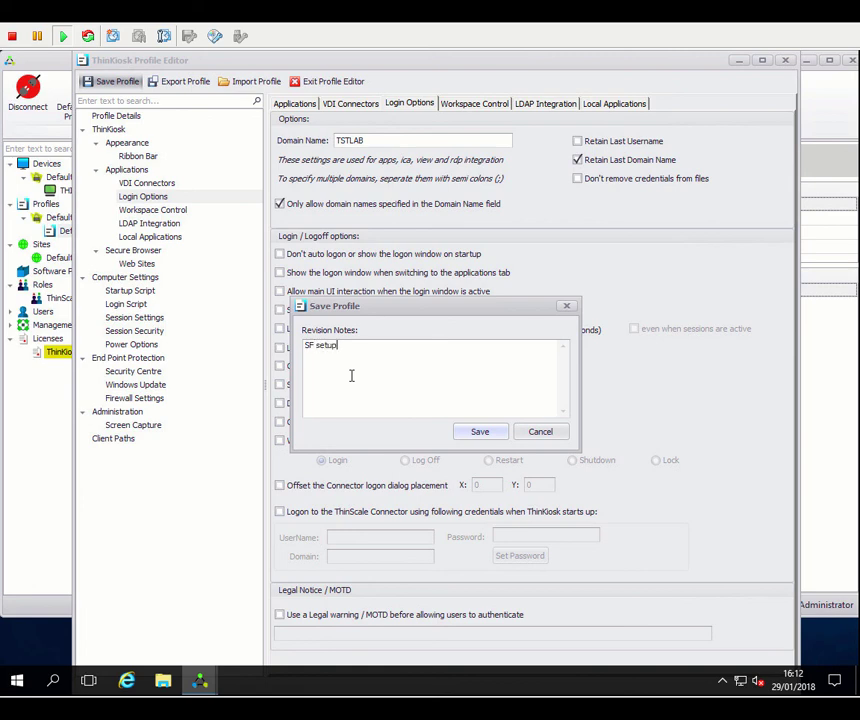
{"action": "left_click", "coordinate": [480, 431]}
{"action": "left_click", "coordinate": [88, 191]}
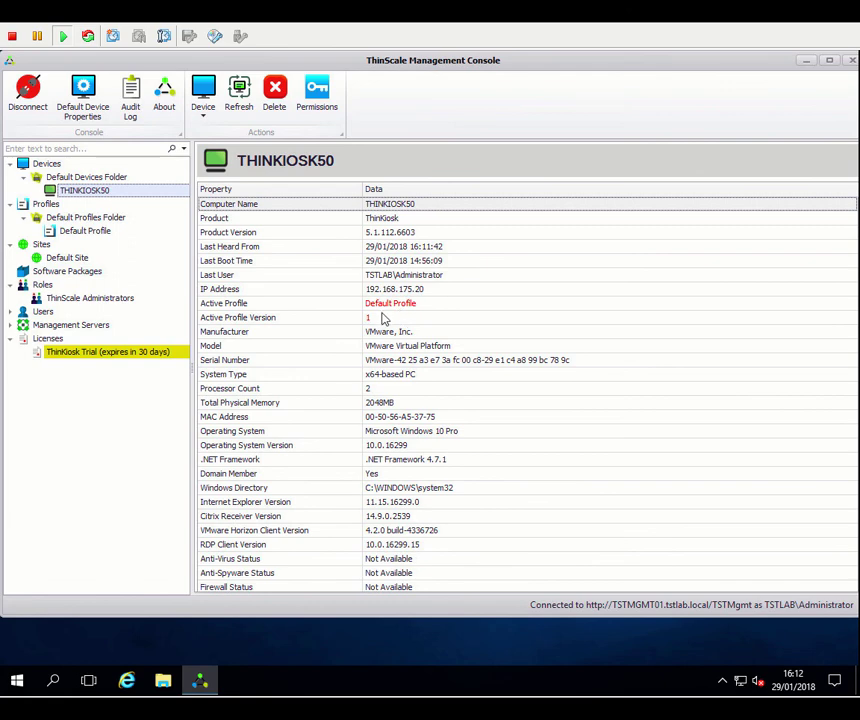
{"action": "left_click", "coordinate": [86, 231]}
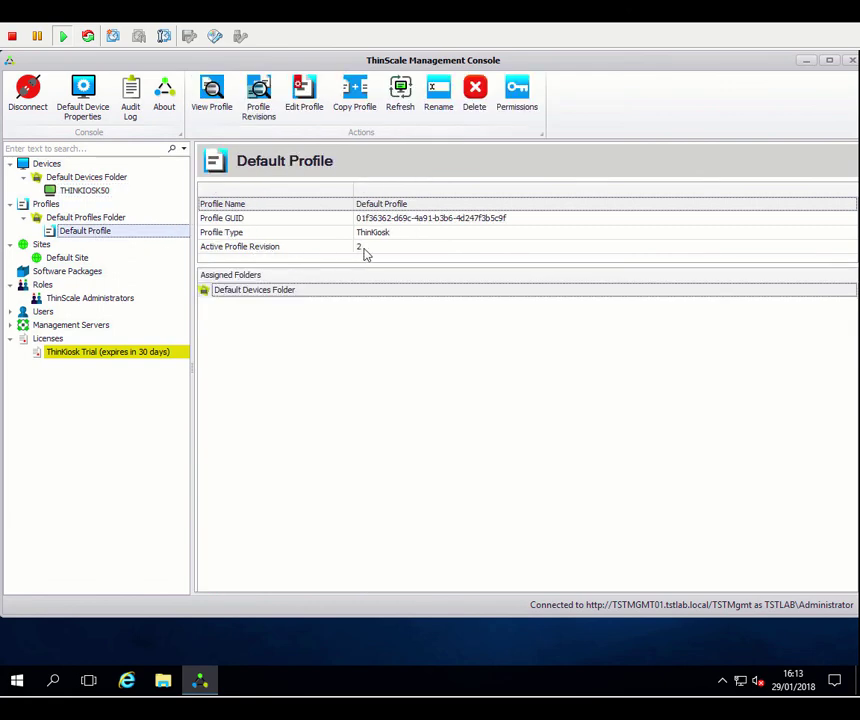
Step: Refresh the profile on THINKIOSK50 and restart the device remotely
{"action": "left_click", "coordinate": [94, 190]}
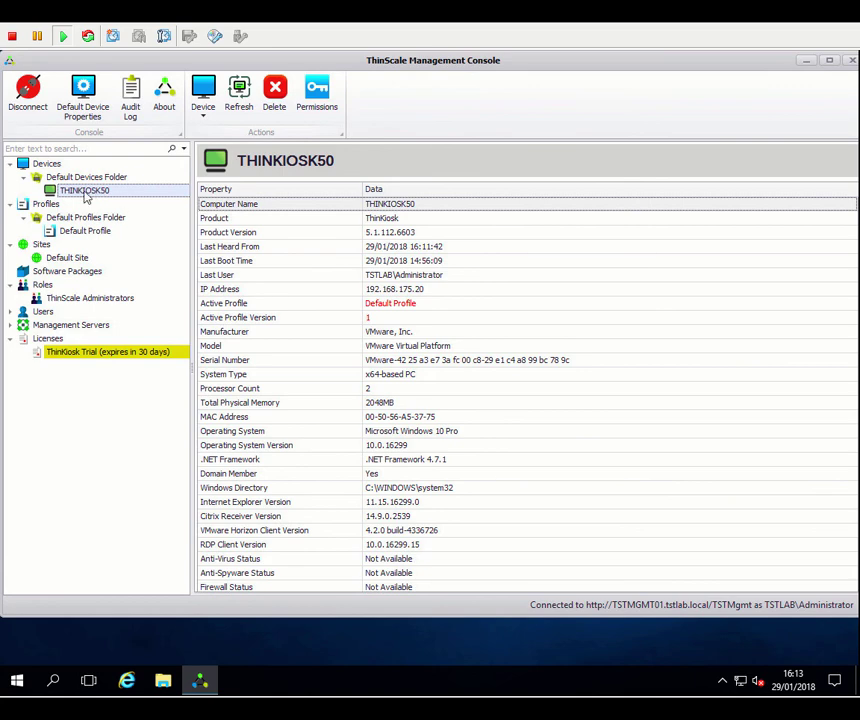
{"action": "mouse_move", "coordinate": [120, 201]}
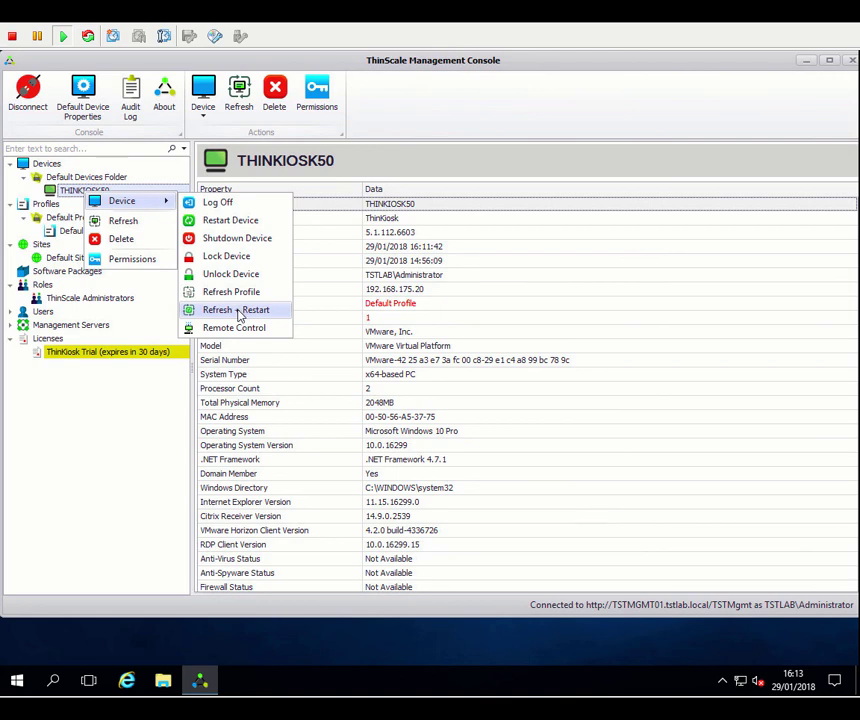
{"action": "left_click", "coordinate": [238, 311]}
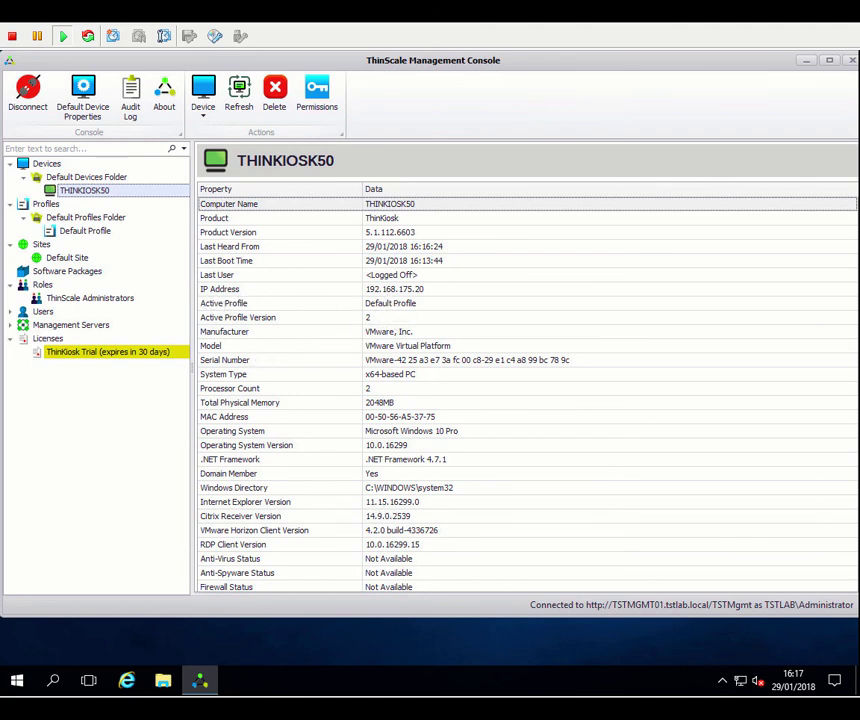
Step: Switch to the ThinKiosk client, dismiss its login prompt and try the restart option
{"action": "key", "text": "alt+Tab"}
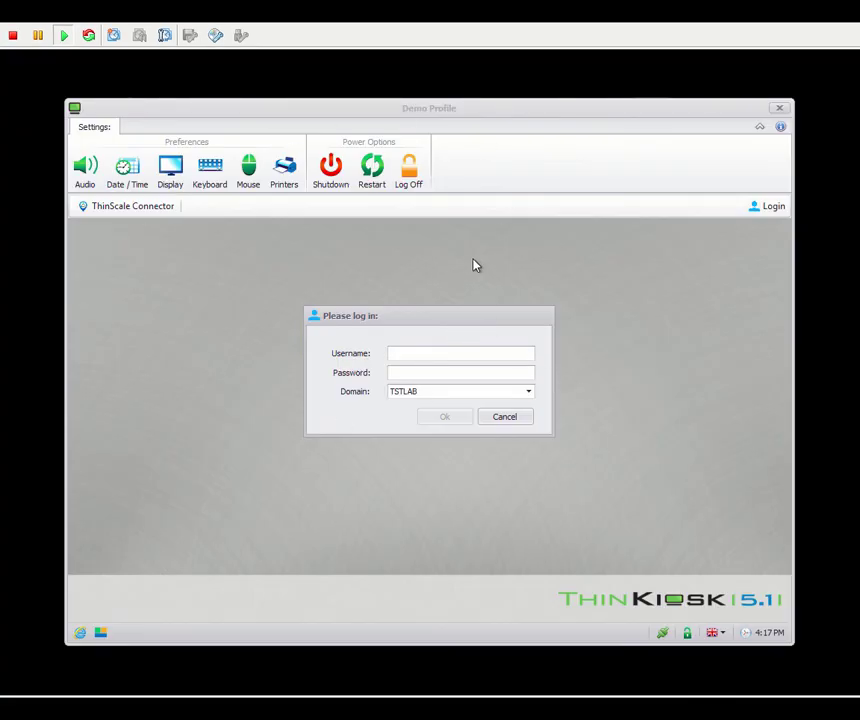
{"action": "left_click", "coordinate": [506, 418]}
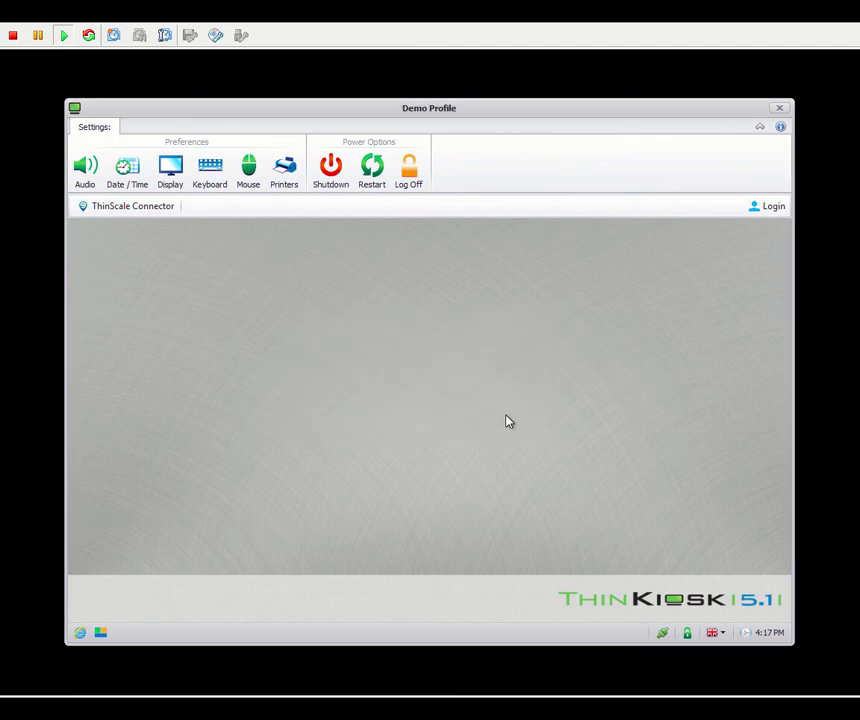
{"action": "left_click", "coordinate": [369, 182]}
{"action": "left_click", "coordinate": [393, 397]}
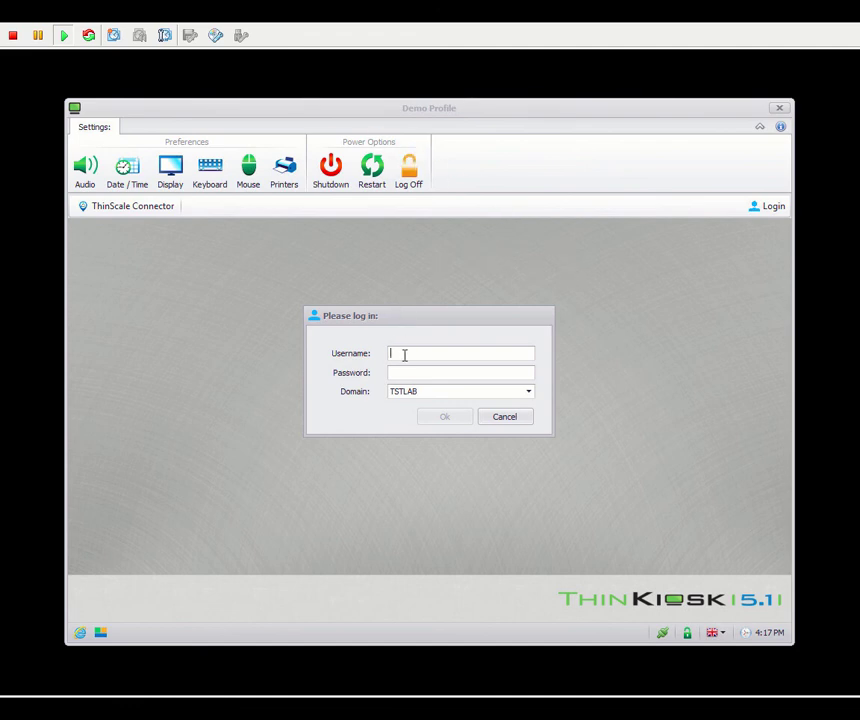
Step: Log in to the ThinKiosk client as Administrator on TSTLAB with the account password, and turn off the tip about exiting full-screen mode
{"action": "type", "text": "Administrator"}
{"action": "key", "text": "Tab"}
{"action": "type", "text": "••••••••••••••"}
{"action": "left_click", "coordinate": [440, 414]}
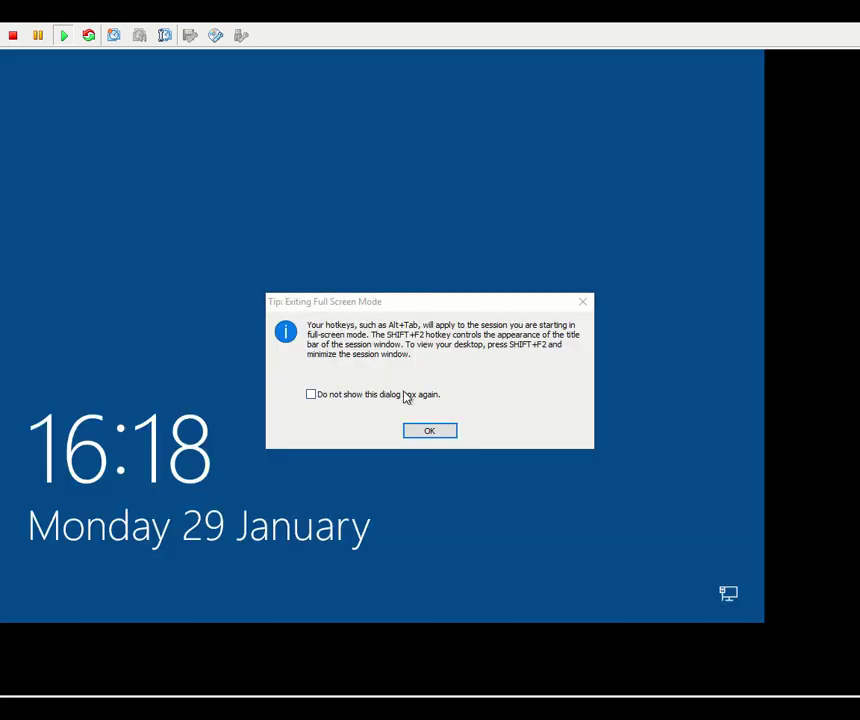
{"action": "left_click", "coordinate": [405, 395]}
{"action": "left_click", "coordinate": [428, 434]}
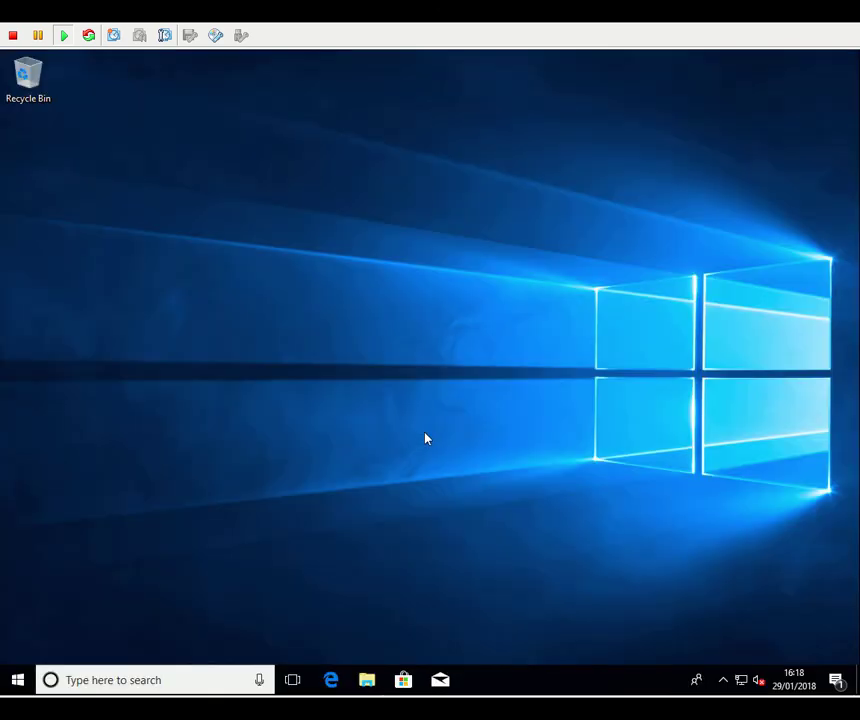
Step: Look over the installed programs on the Win 10 virtual desktop
{"action": "left_click", "coordinate": [20, 679]}
{"action": "left_click", "coordinate": [203, 185]}
{"action": "left_click", "coordinate": [18, 678]}
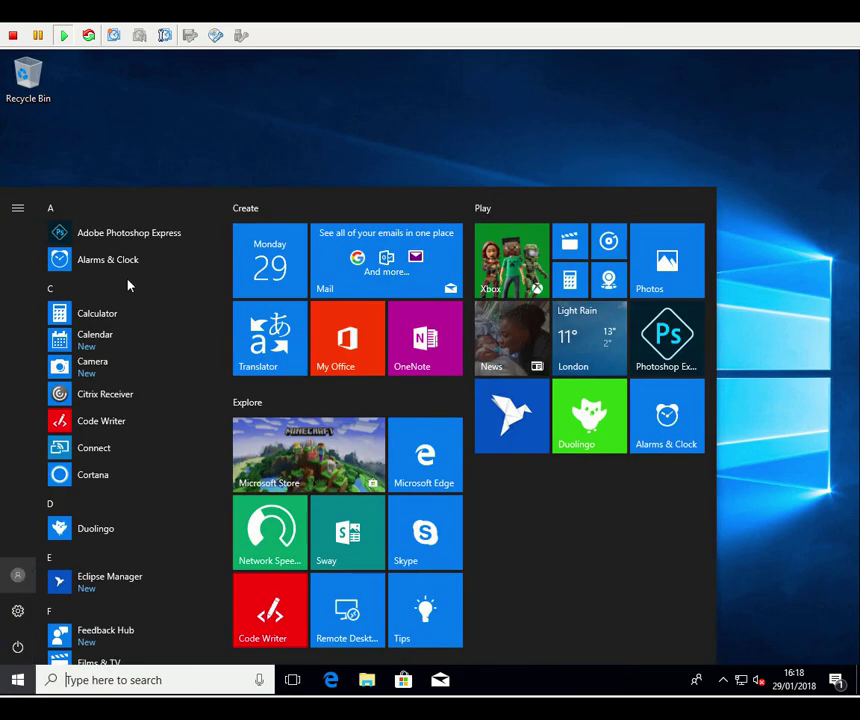
Step: Take the Win 10 Citrix session out of full screen and close it to return to ThinKiosk
{"action": "left_click", "coordinate": [260, 130]}
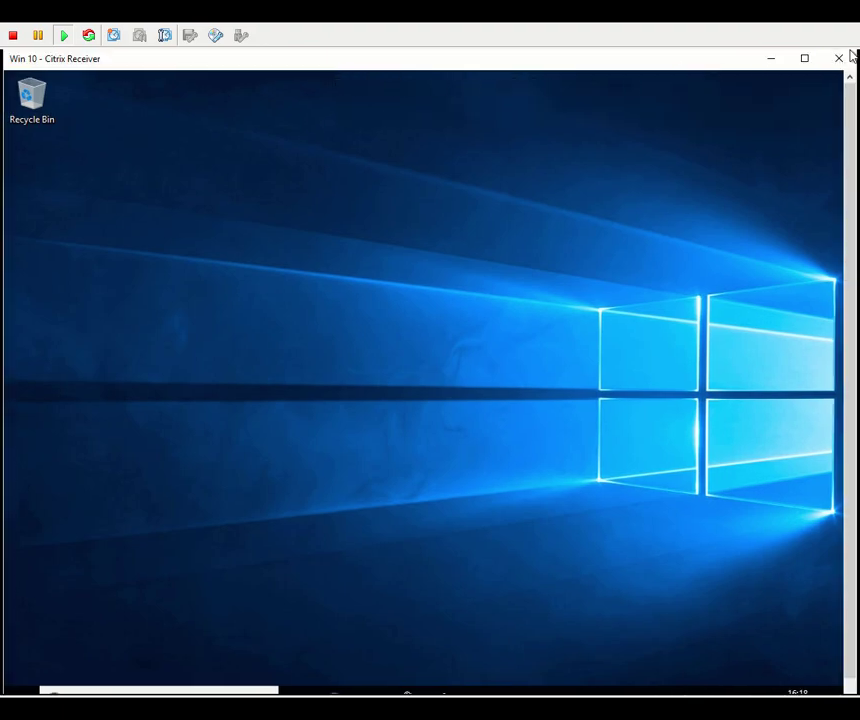
{"action": "left_click", "coordinate": [838, 58]}
{"action": "left_click", "coordinate": [445, 407]}
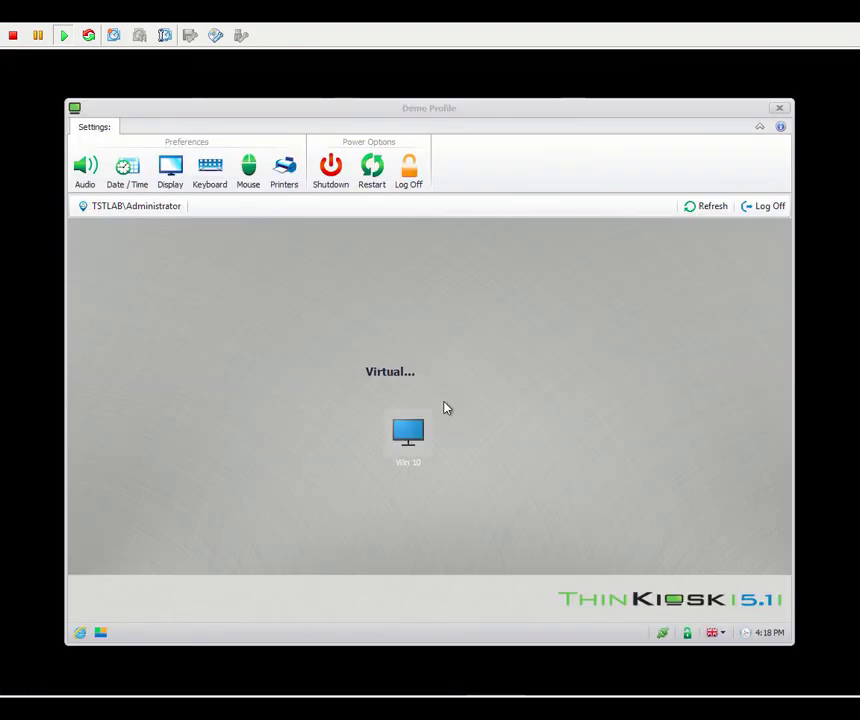